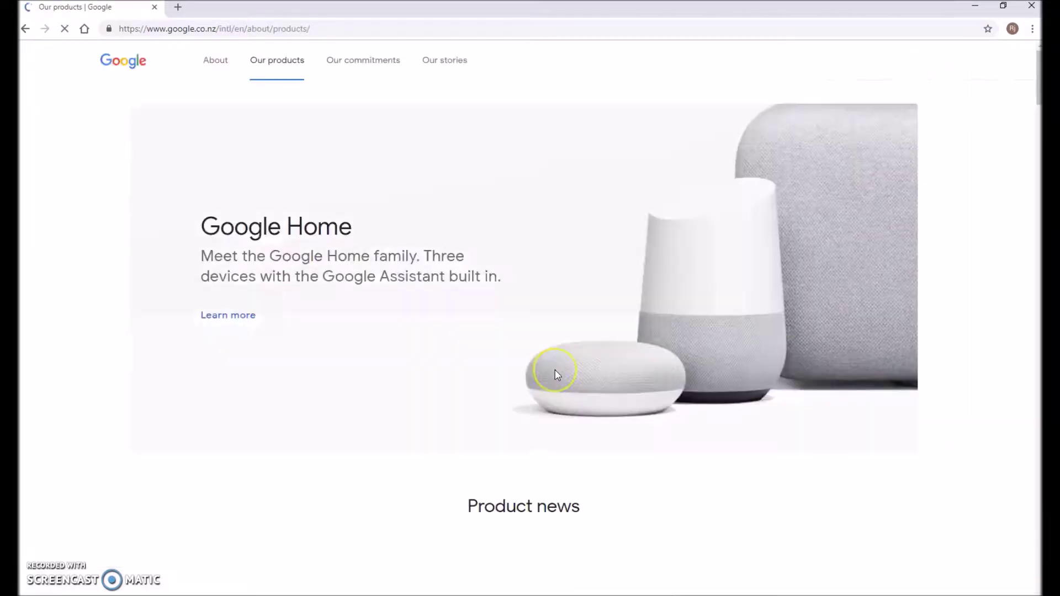
# Scroll to the All products list on Google's Our products page and launch Sites
pyautogui.scroll(-20, 556, 374)
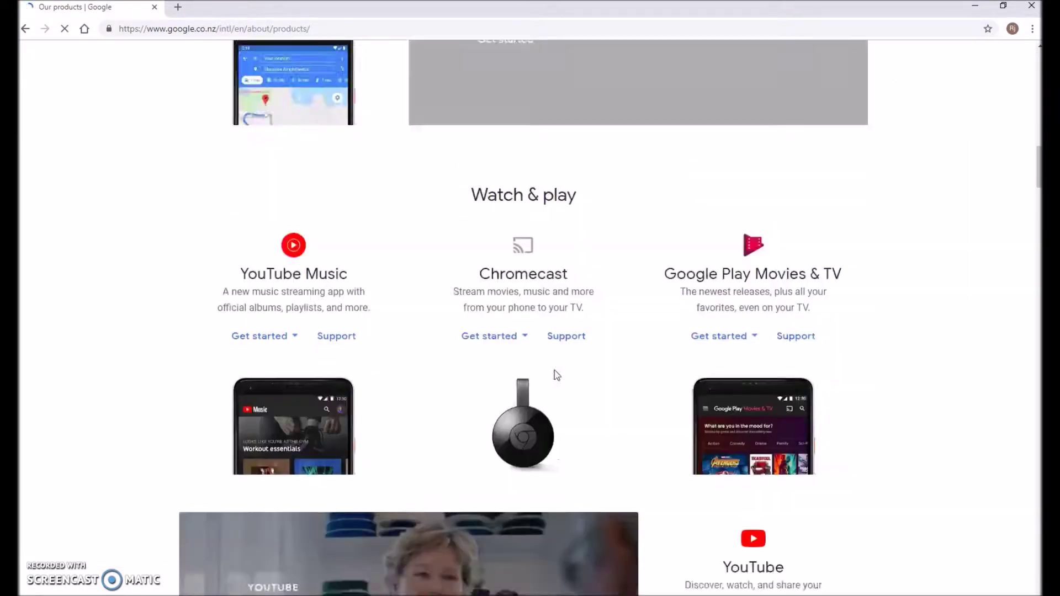
pyautogui.scroll(-20, 555, 374)
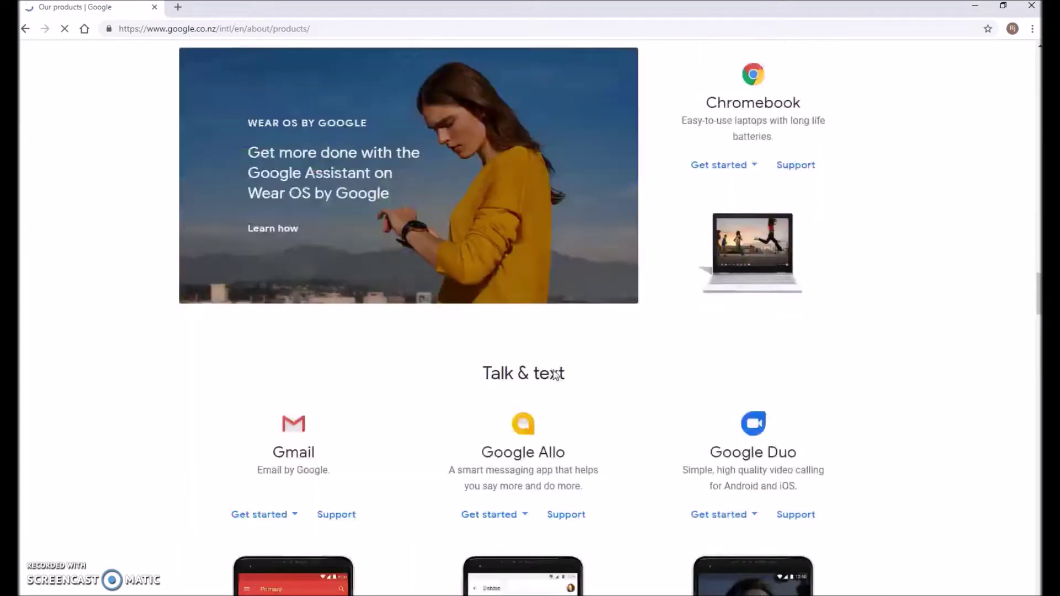
pyautogui.scroll(-20, 555, 375)
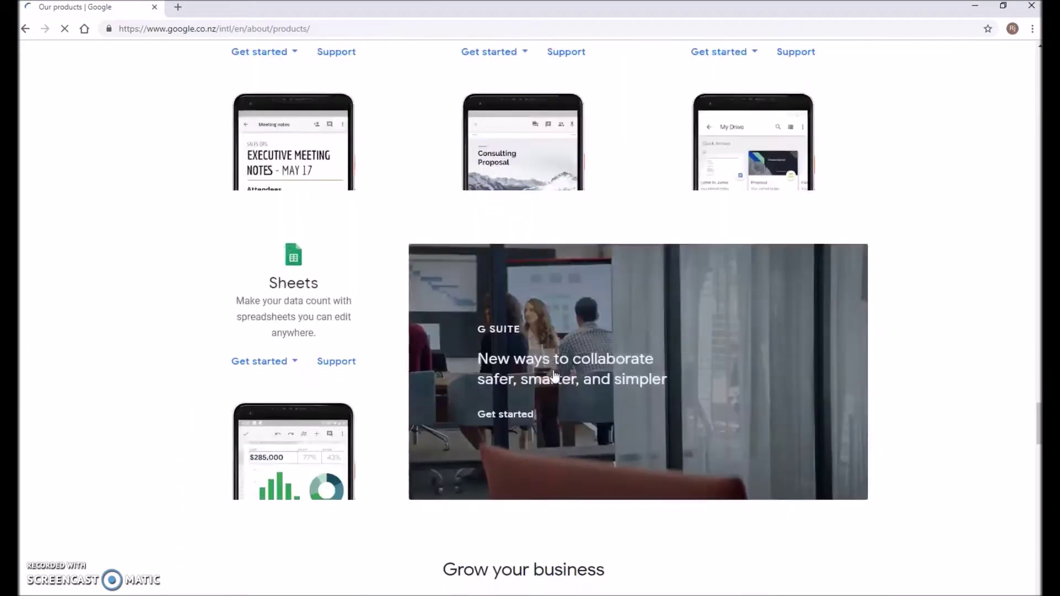
pyautogui.scroll(-14, 555, 376)
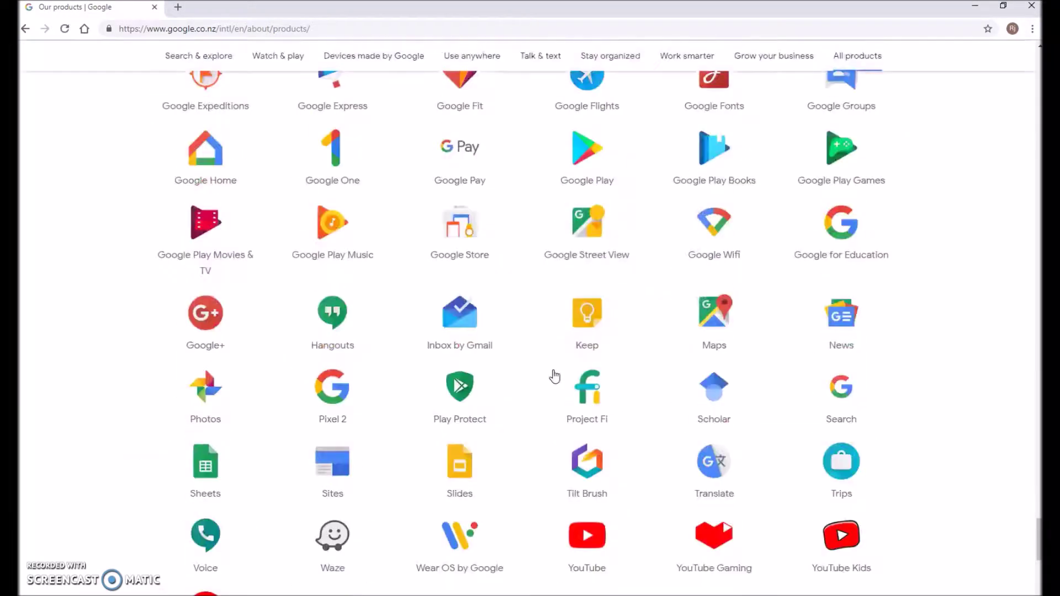
pyautogui.click(325, 363)
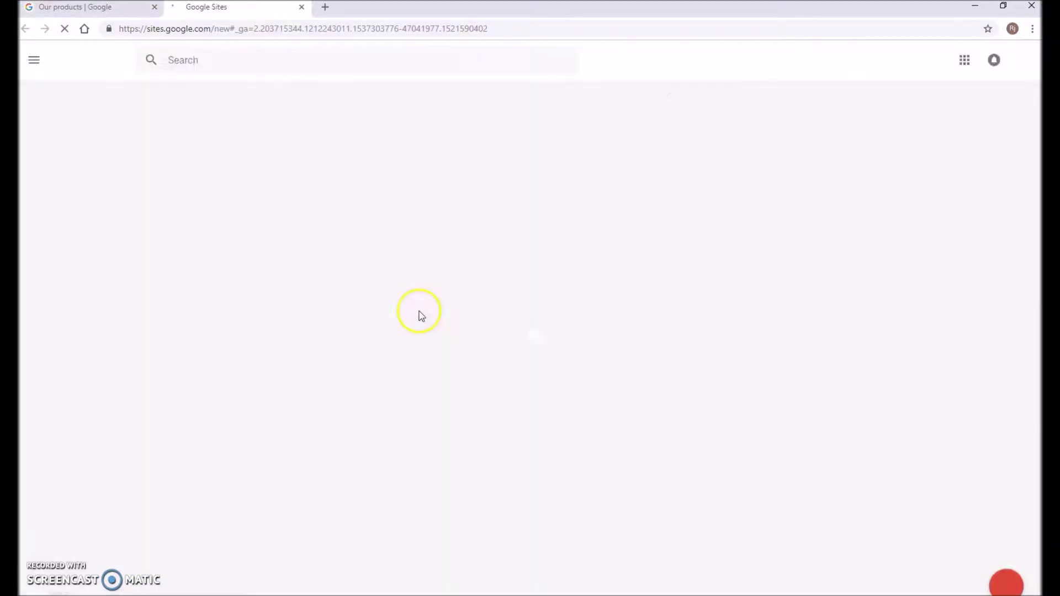
# Start a blank 'Untitled Site' in the editor and dismiss the 'Select your audience' tip
pyautogui.click(1004, 585)
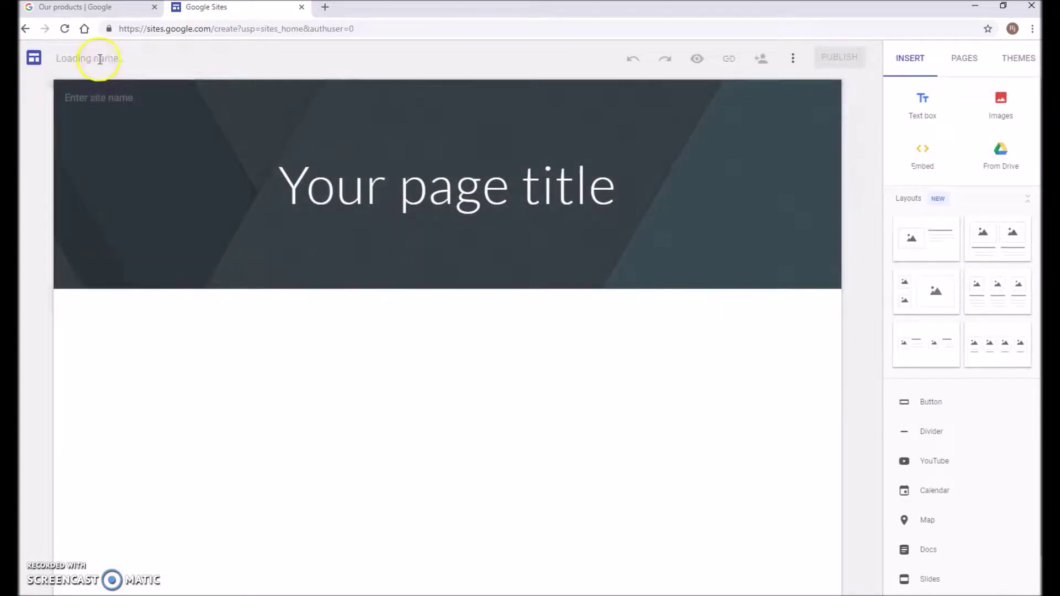
pyautogui.click(141, 59)
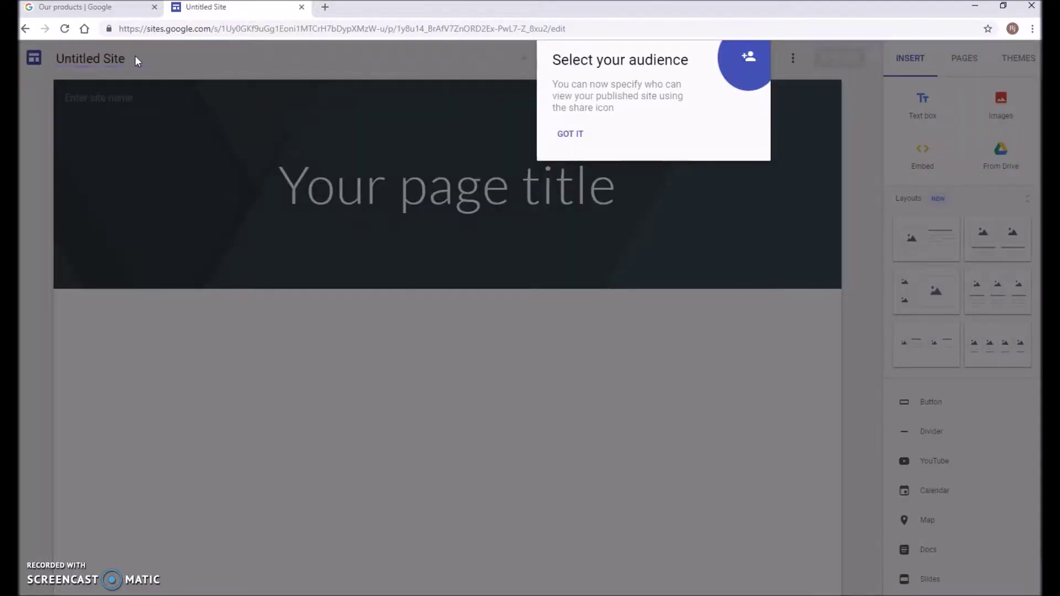
pyautogui.click(572, 132)
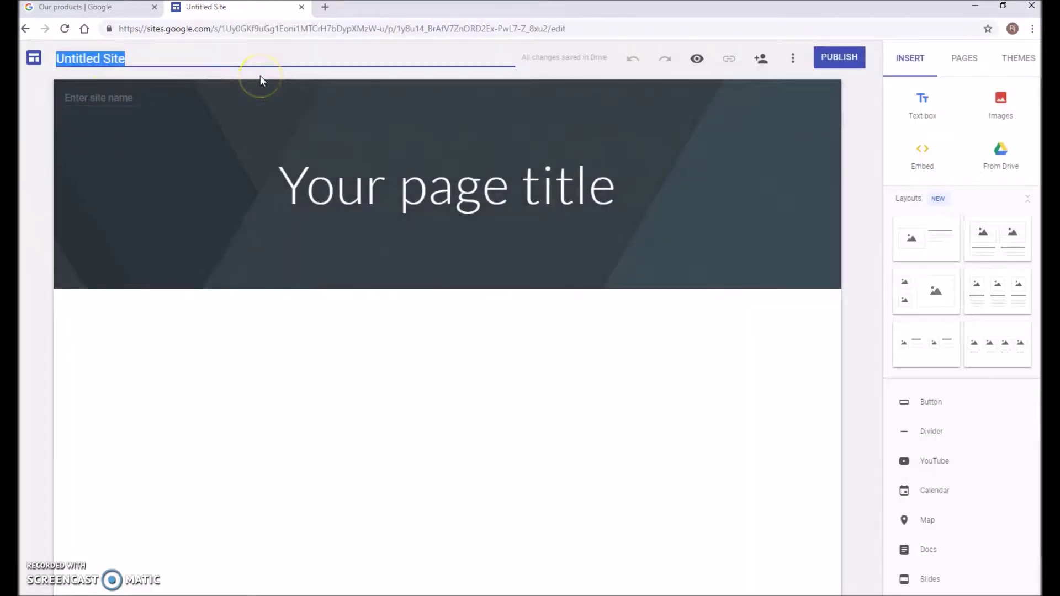
# Name the site 'BUAD531 Portfolio' plus the author's name; fit title 'e-Portfolio of Evidence' on one line
pyautogui.write('BUAD531 Portfolio Rj Mu')
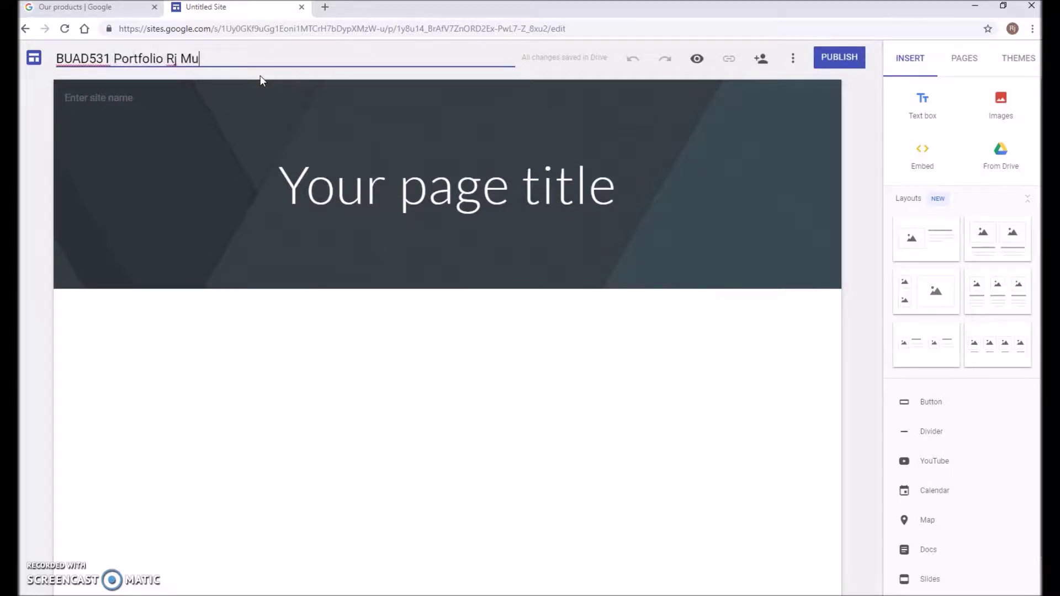
pyautogui.click(314, 104)
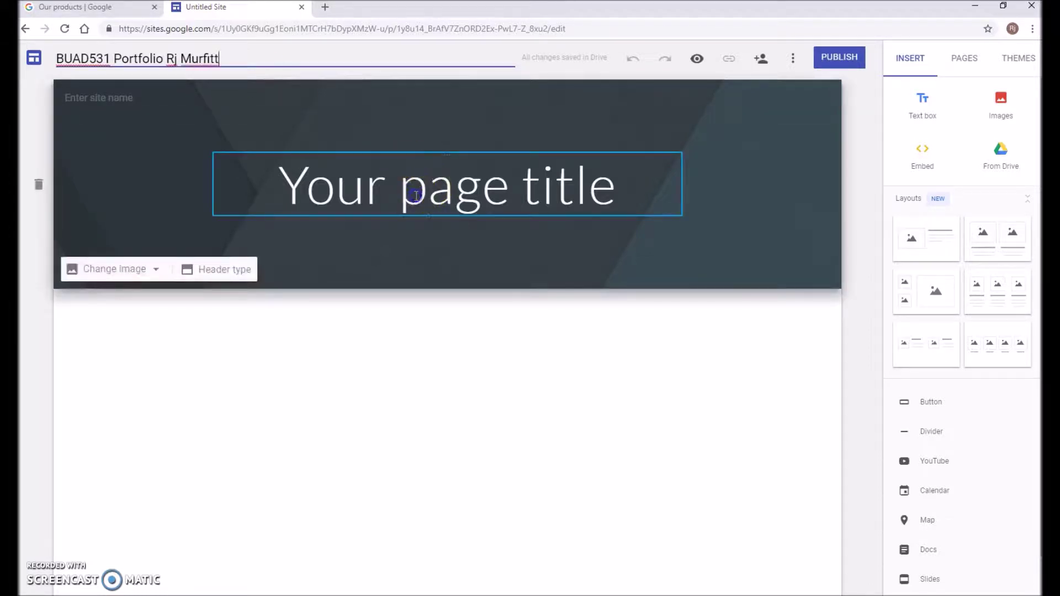
pyautogui.click(497, 184)
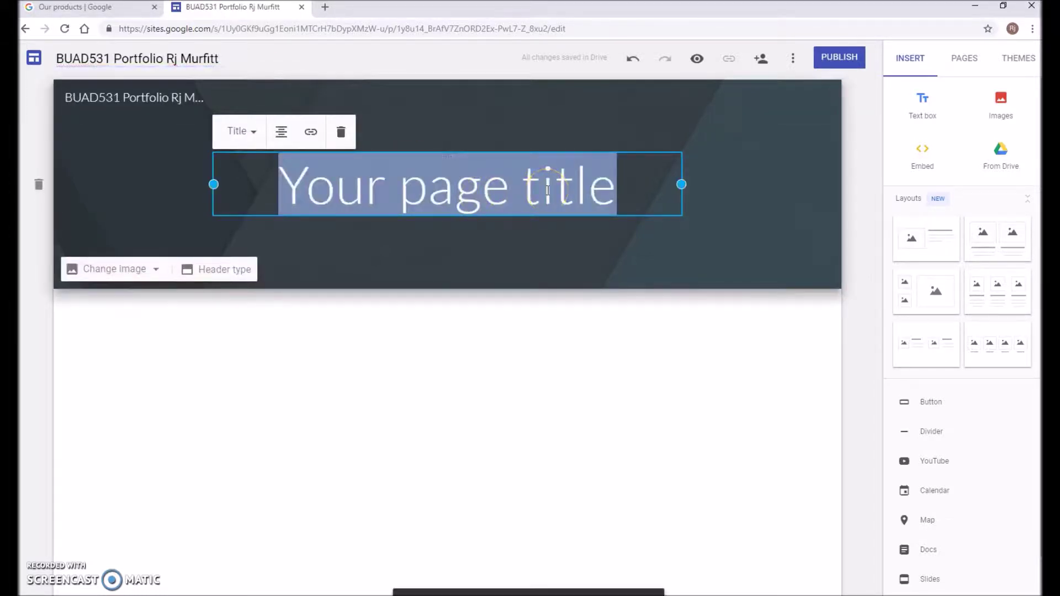
pyautogui.write('e-')
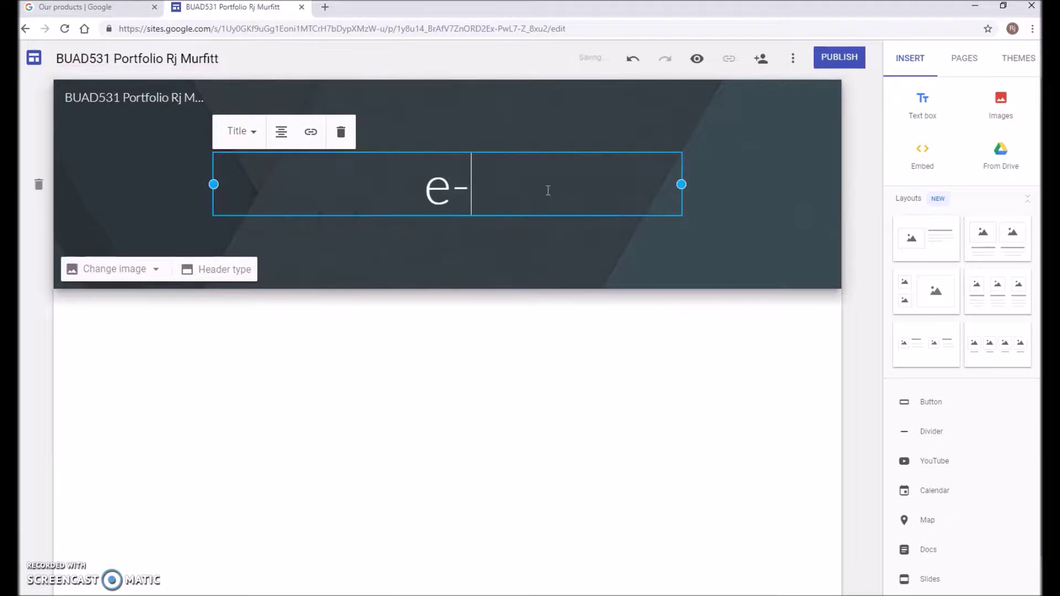
pyautogui.write('Portfolio ')
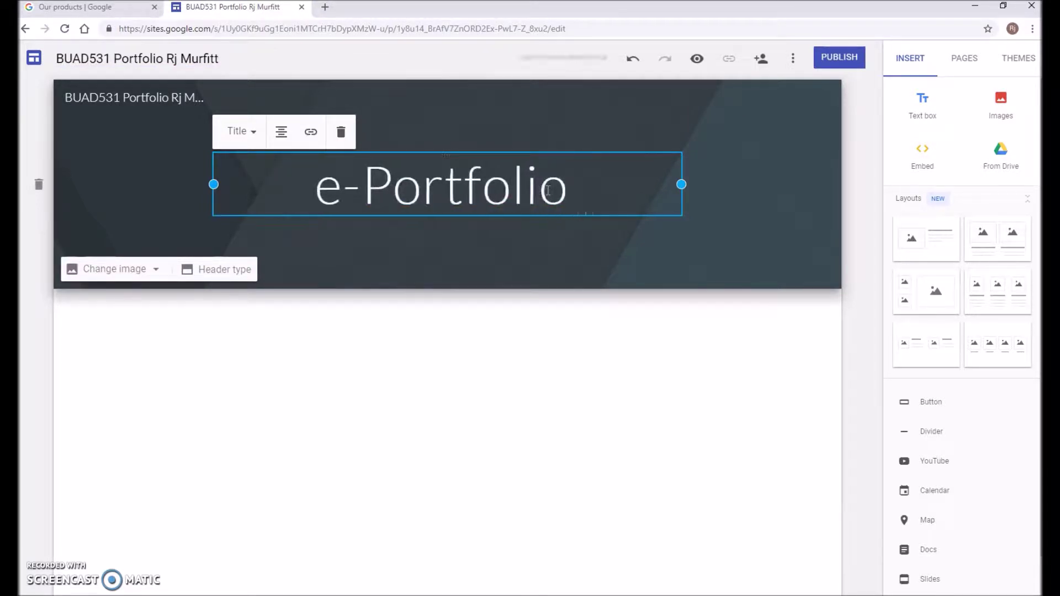
pyautogui.write('of Evidence')
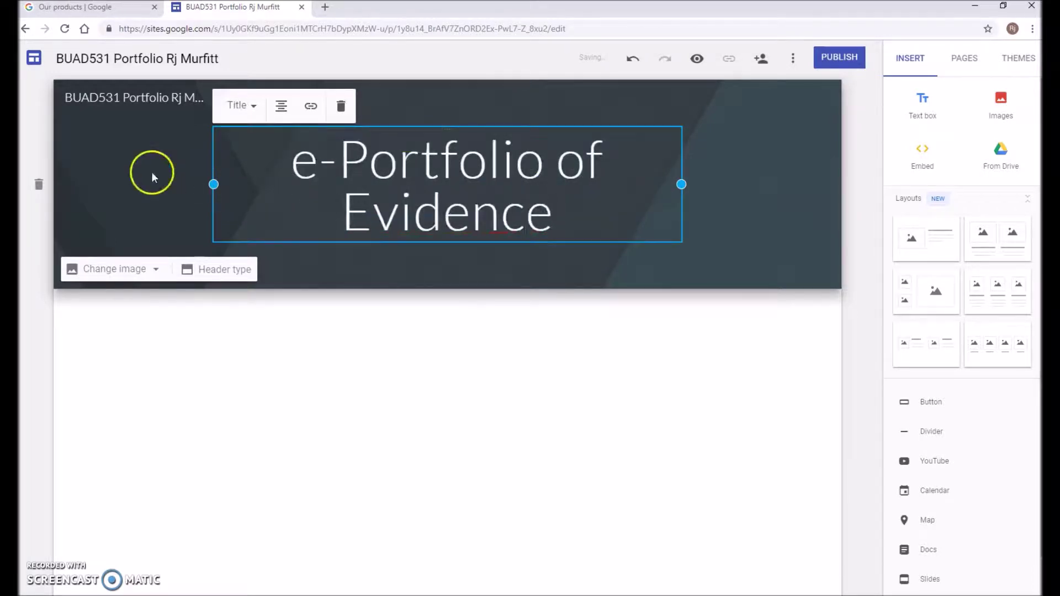
pyautogui.moveTo(214, 184); pyautogui.dragTo(150, 184)
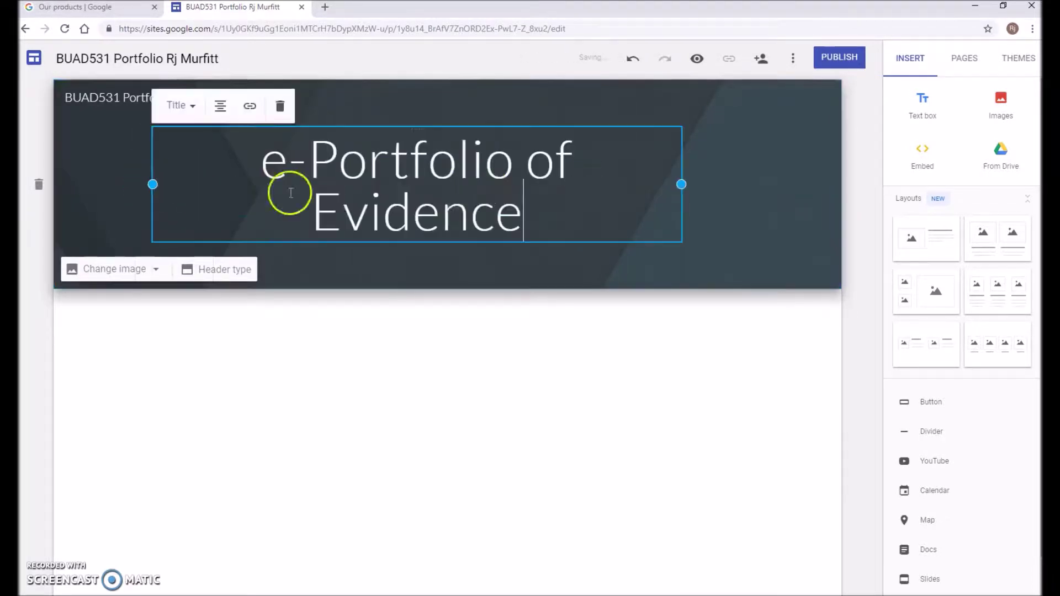
pyautogui.moveTo(681, 183); pyautogui.dragTo(771, 183)
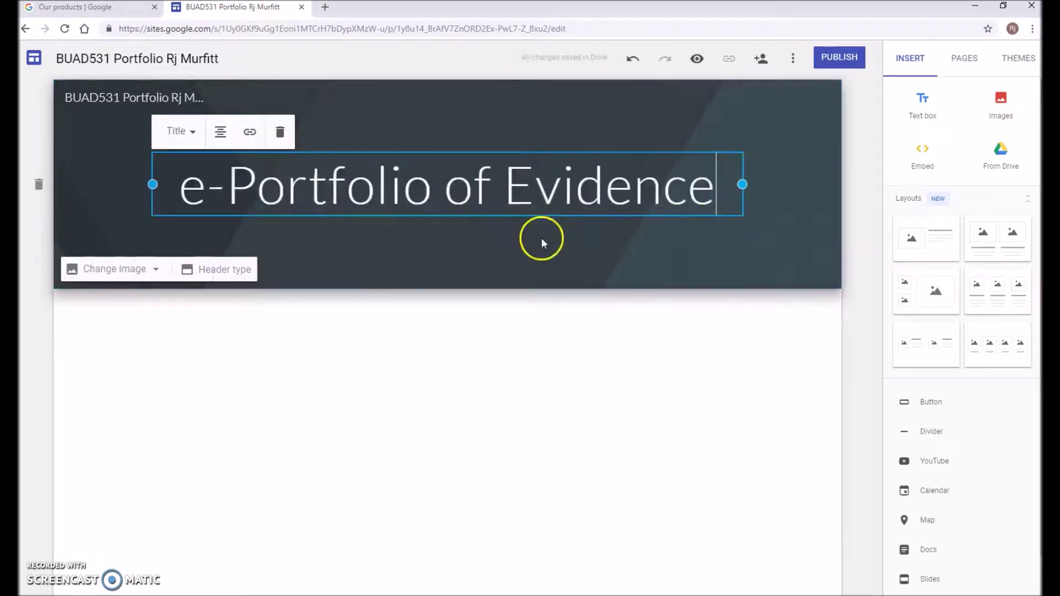
# Use the dark blue snowy texture gallery image as the header and insert an empty text box
pyautogui.click(139, 270)
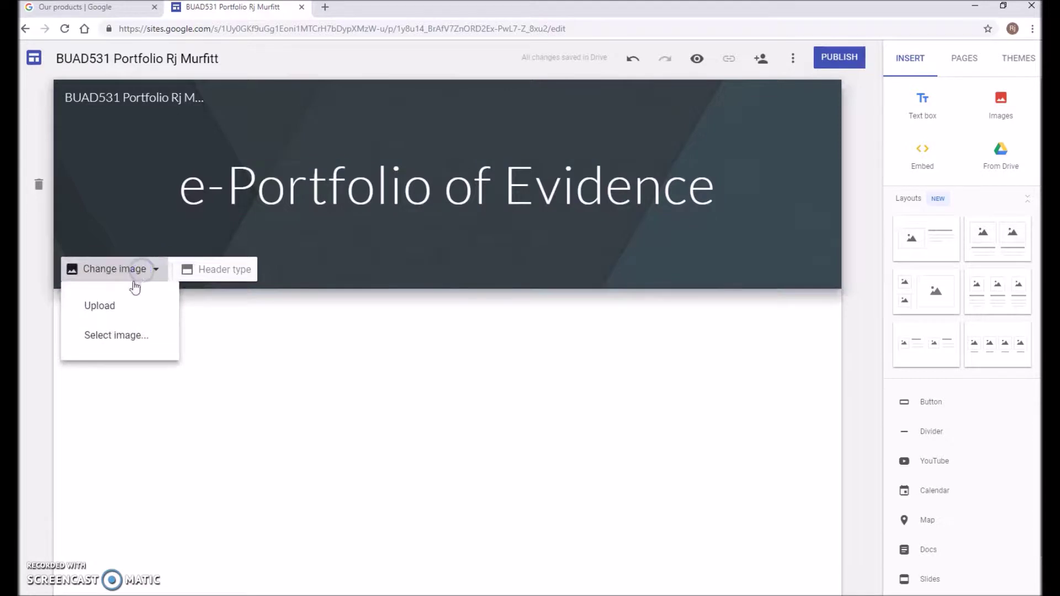
pyautogui.click(95, 336)
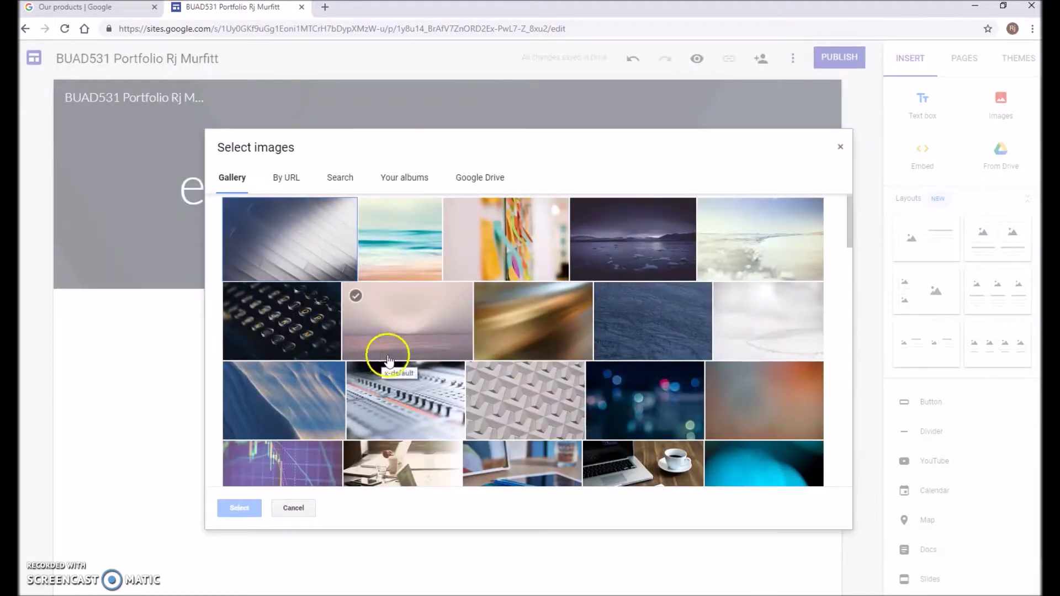
pyautogui.click(640, 334)
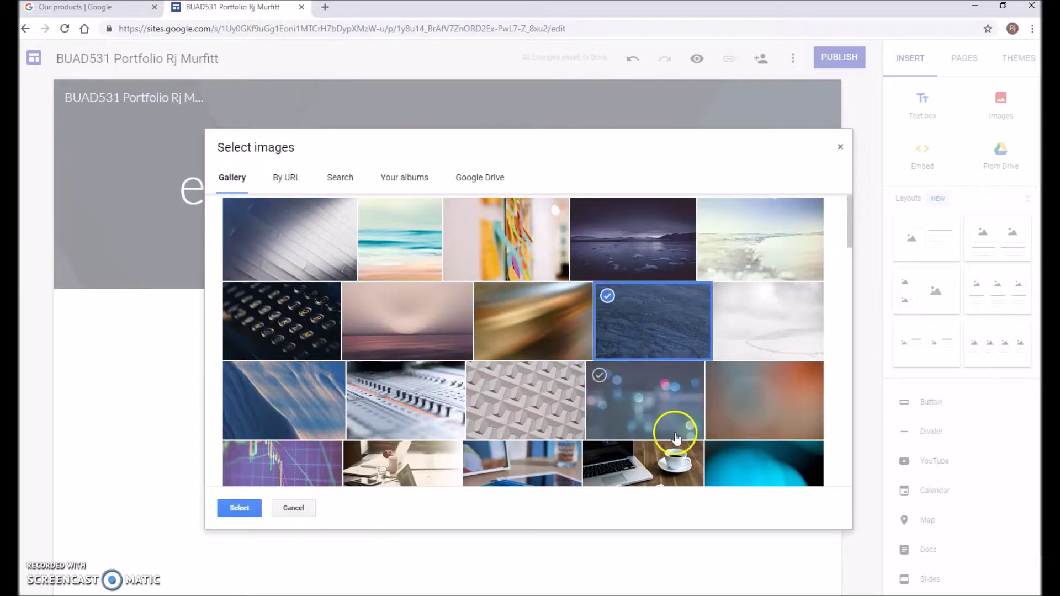
pyautogui.click(238, 506)
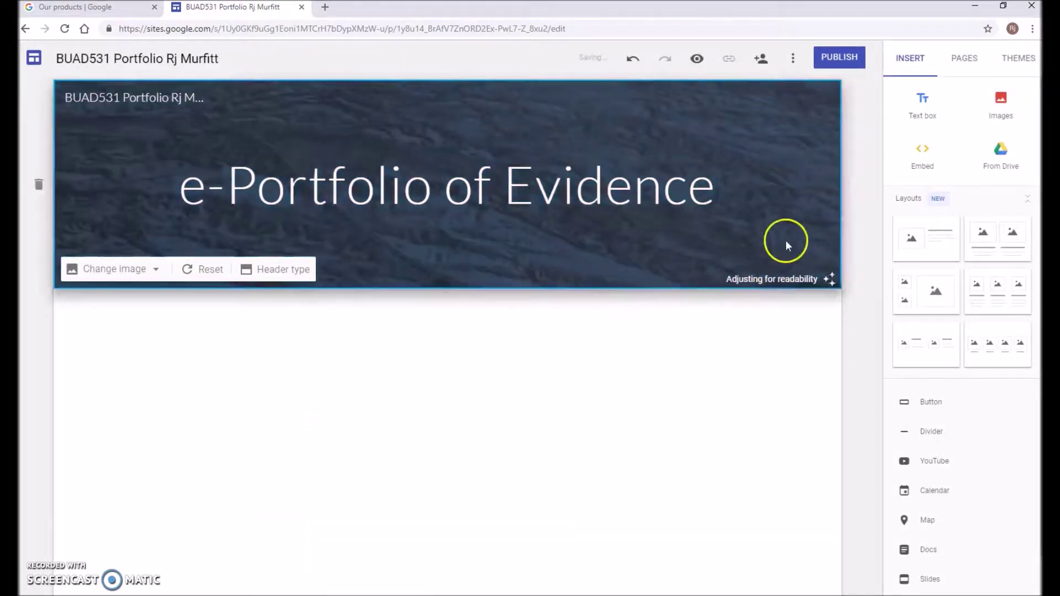
pyautogui.click(926, 115)
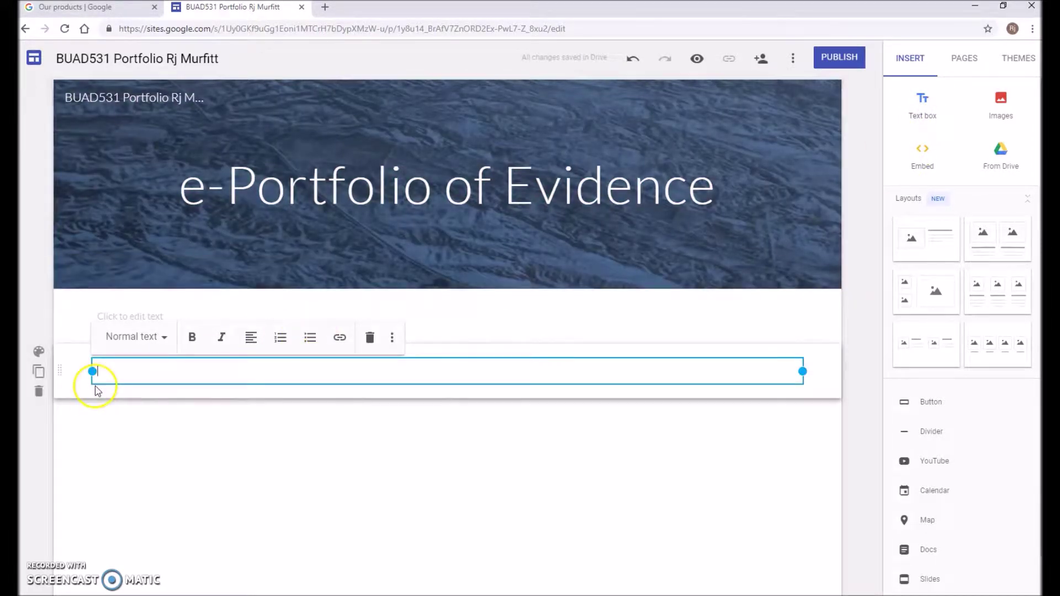
# Write 'This is my e-Portfolio of Evidence for BUAD531, Assessment 2.' and delete the leftover empty section
pyautogui.click(133, 365)
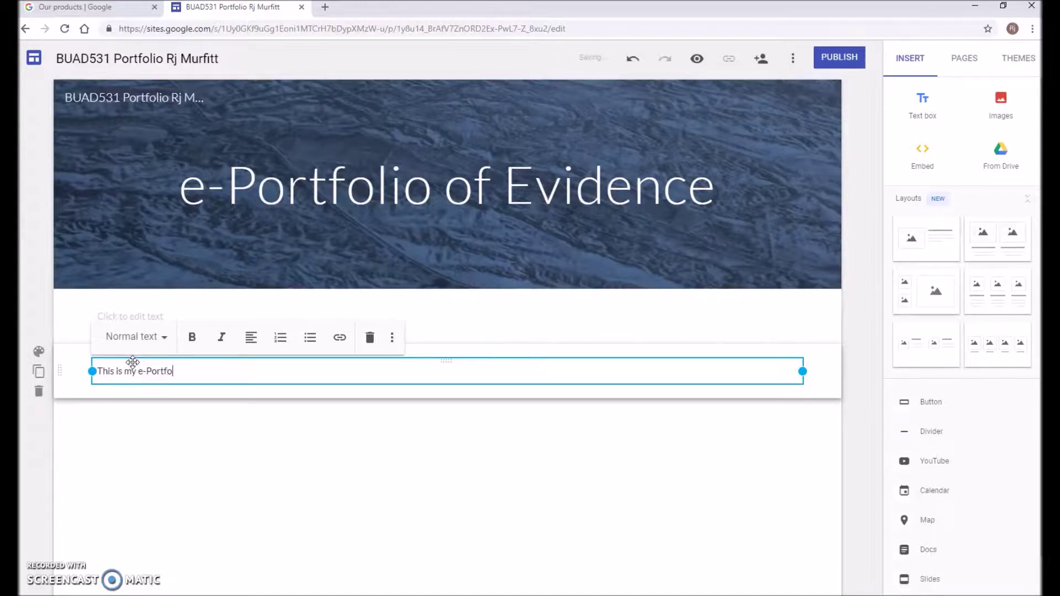
pyautogui.write('vic')
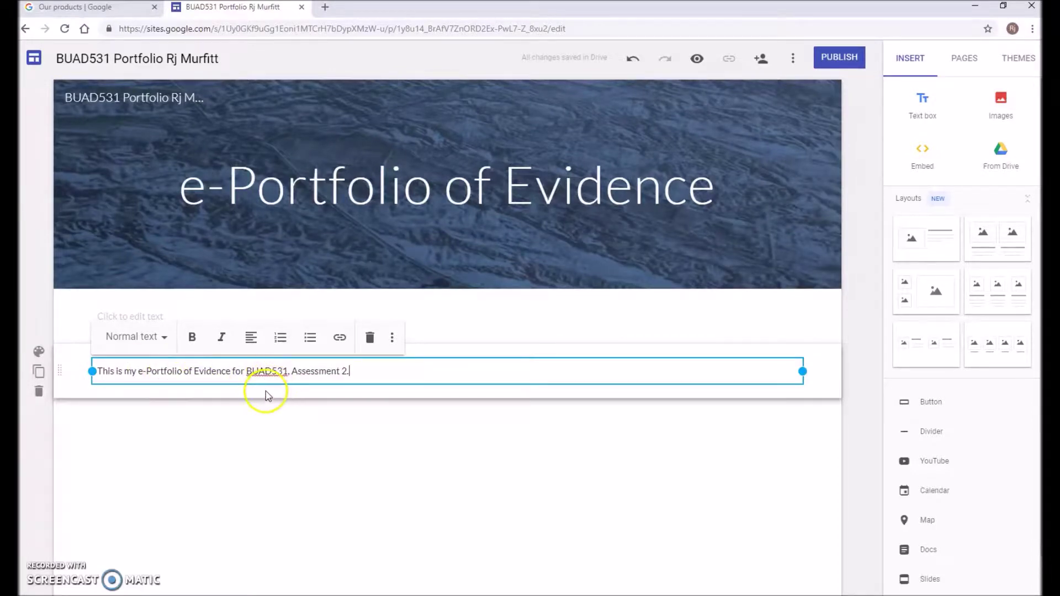
pyautogui.moveTo(60, 373); pyautogui.dragTo(61, 309)
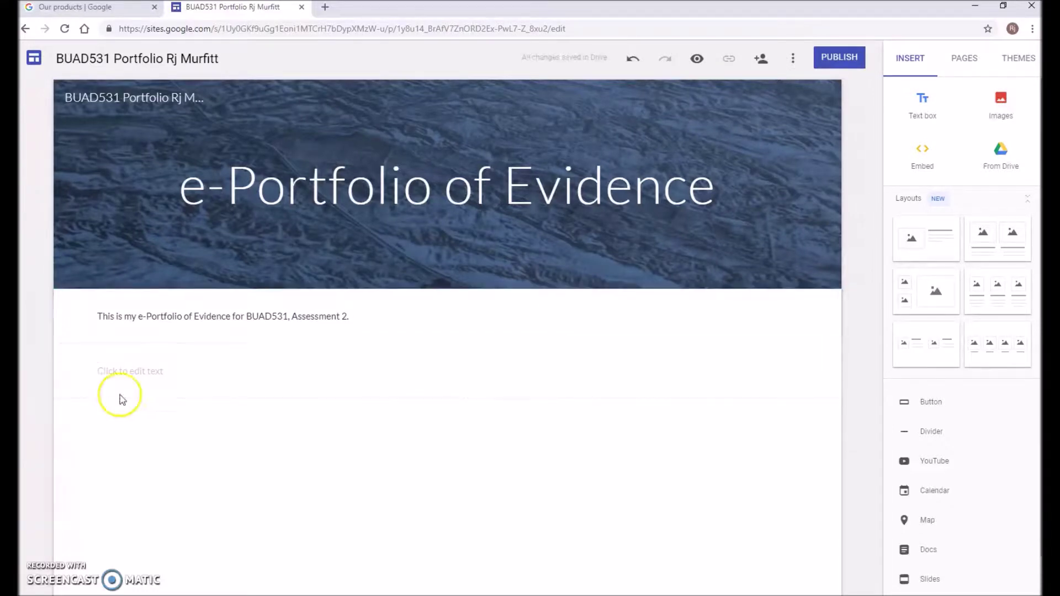
pyautogui.click(83, 380)
pyautogui.click(38, 391)
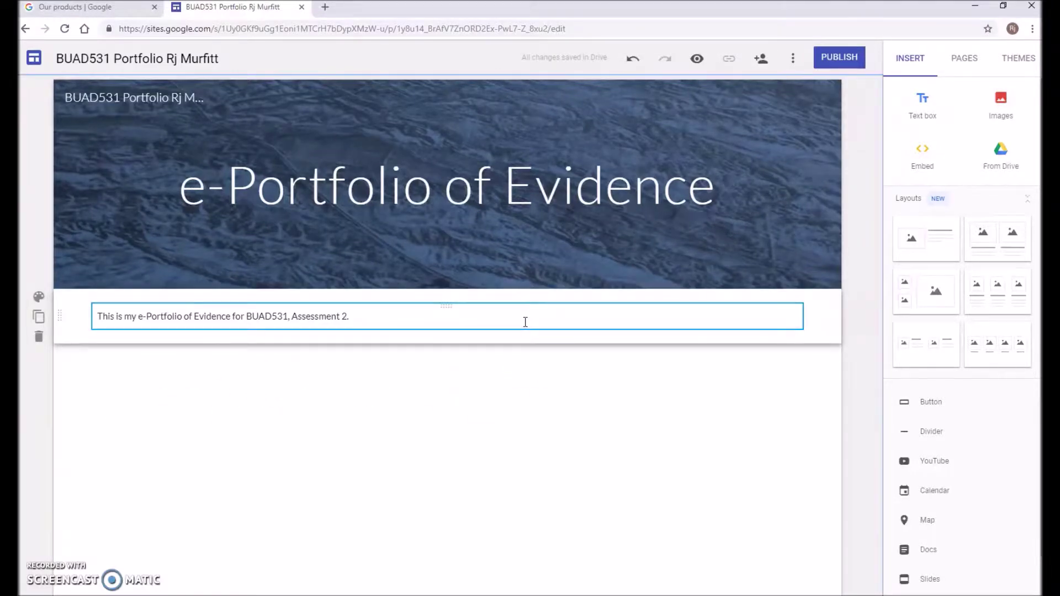
# Create a new page named 'Video Evidence' from the Pages panel
pyautogui.click(977, 61)
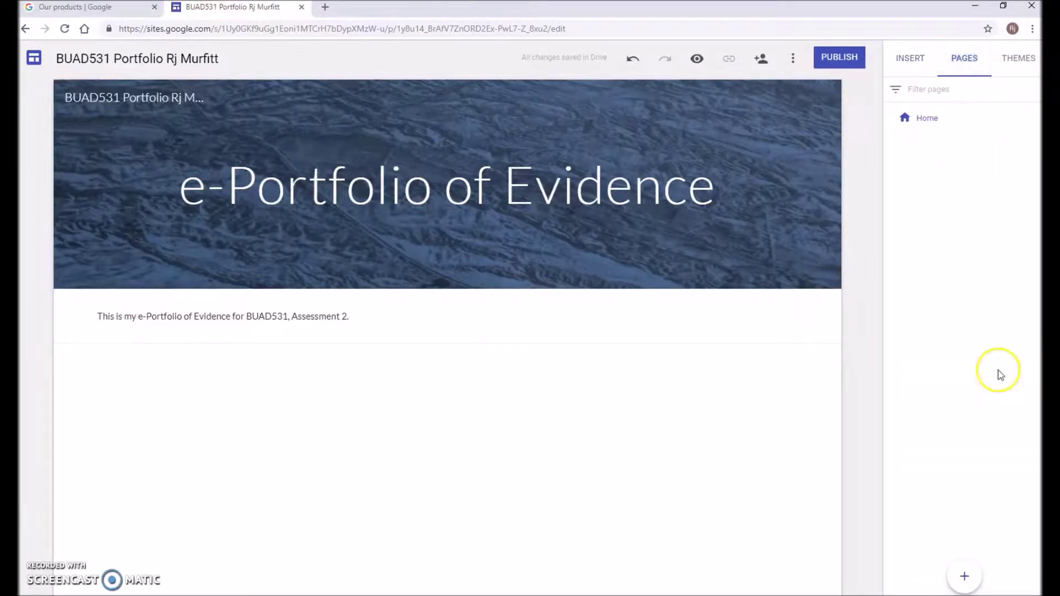
pyautogui.click(964, 576)
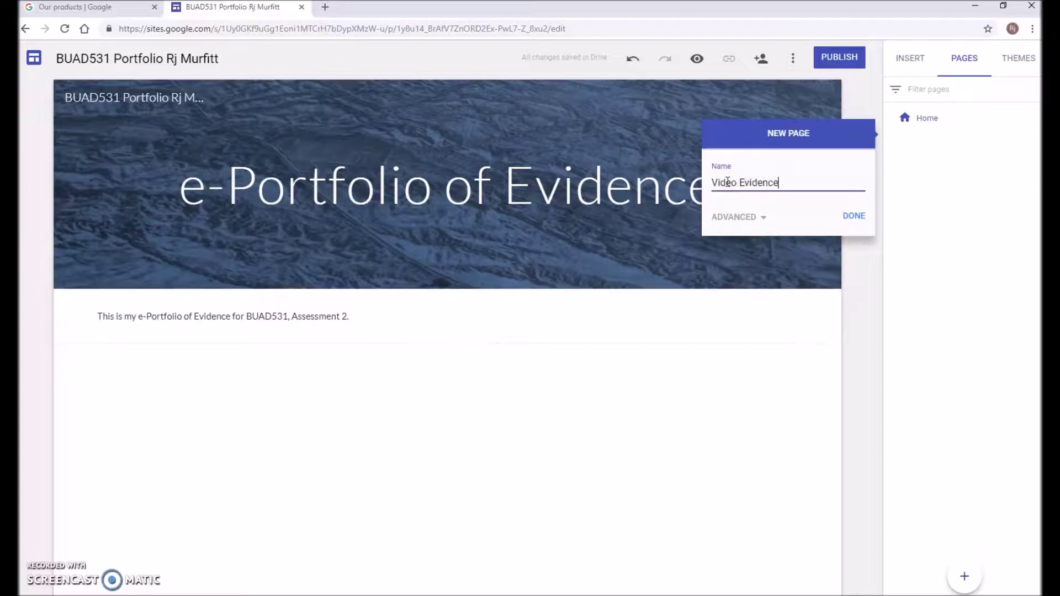
pyautogui.click(853, 216)
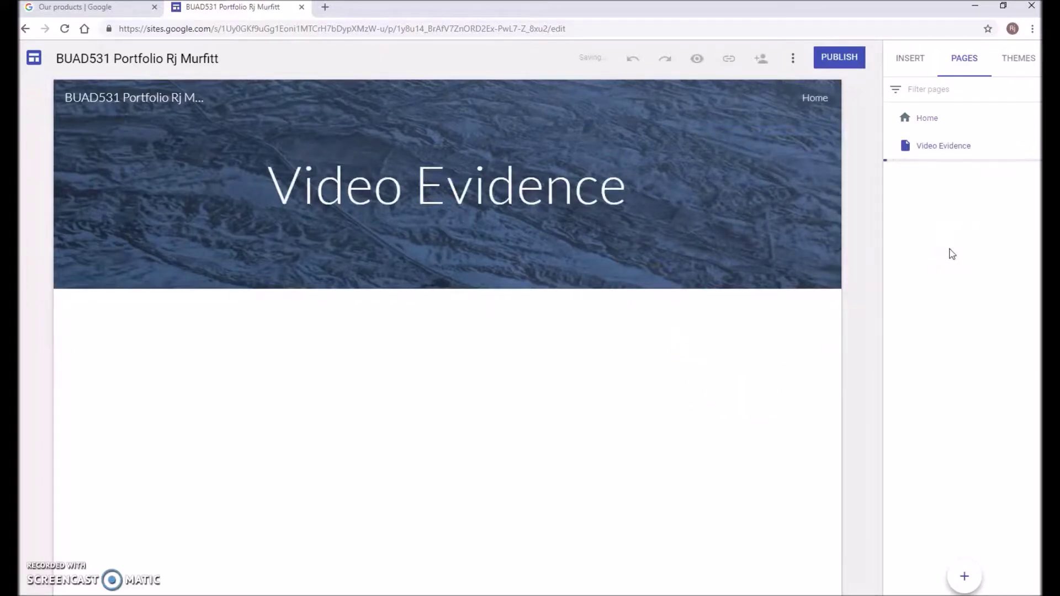
# Open the Insert panel's From Drive picker showing My Drive beside the Video Evidence page
pyautogui.click(1018, 60)
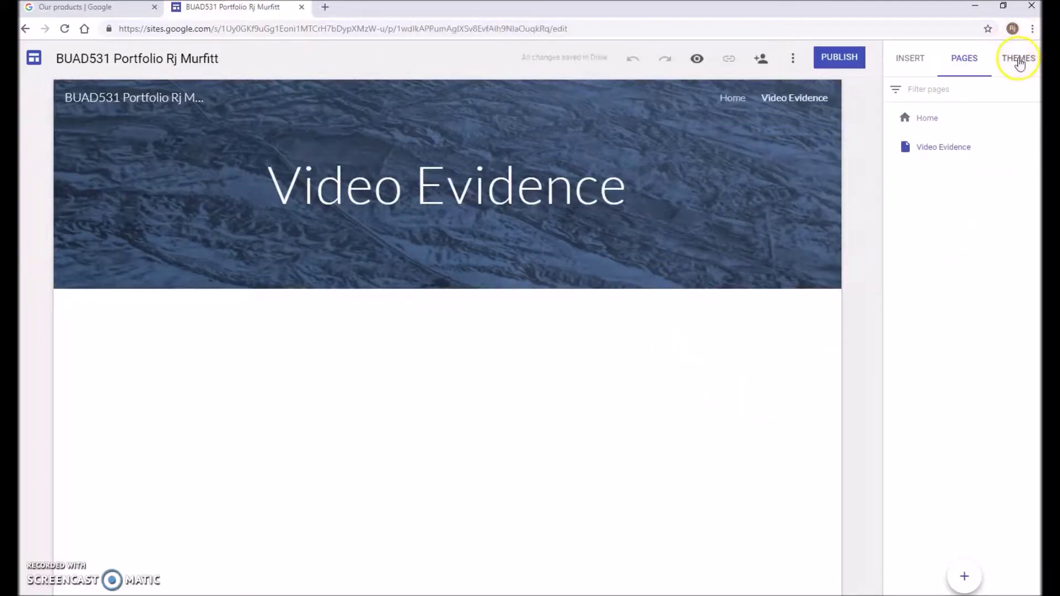
pyautogui.click(940, 158)
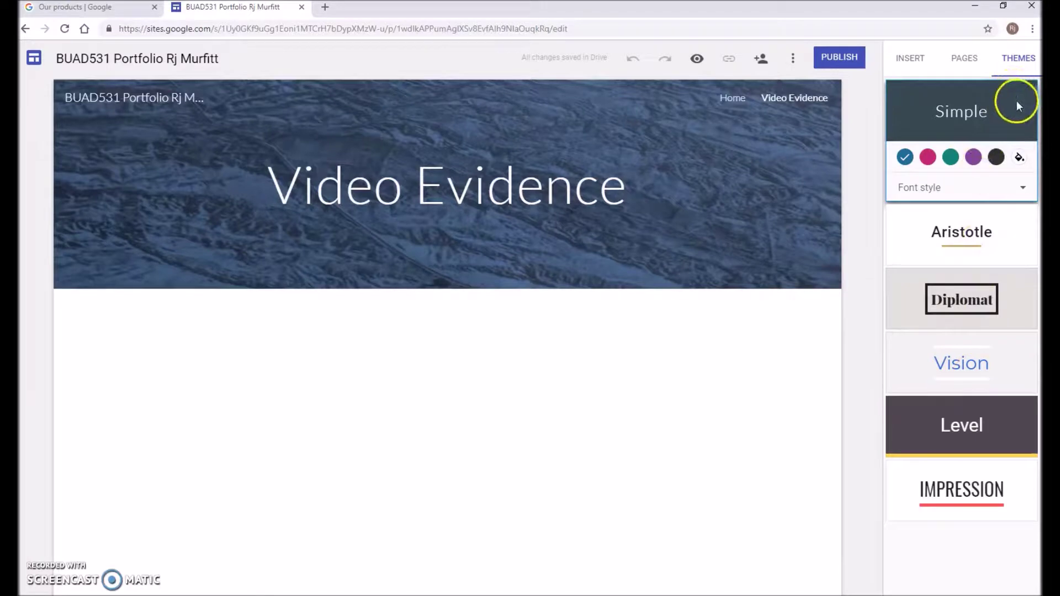
pyautogui.click(918, 64)
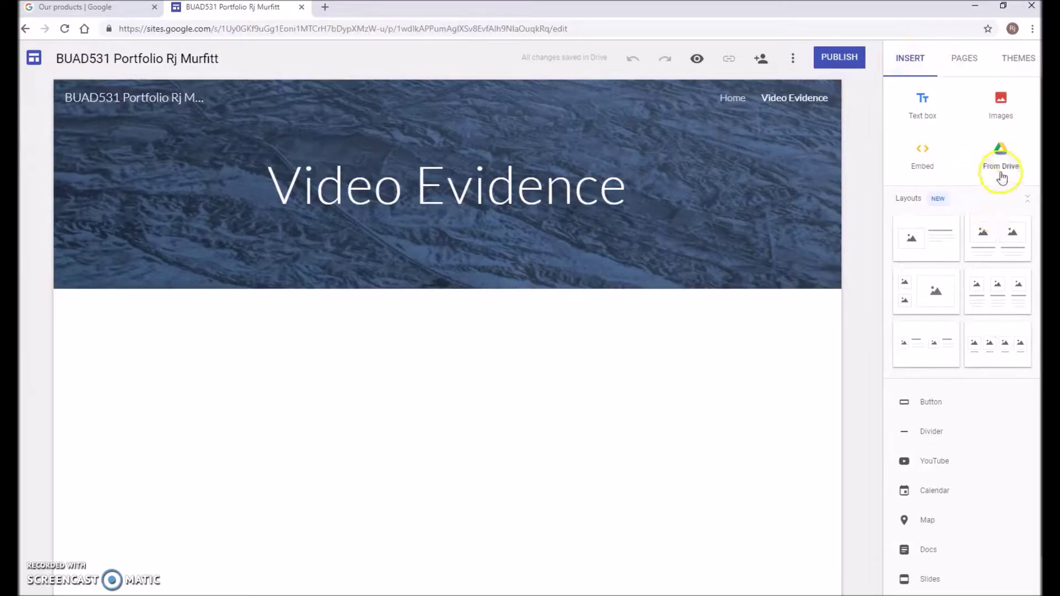
pyautogui.click(1003, 173)
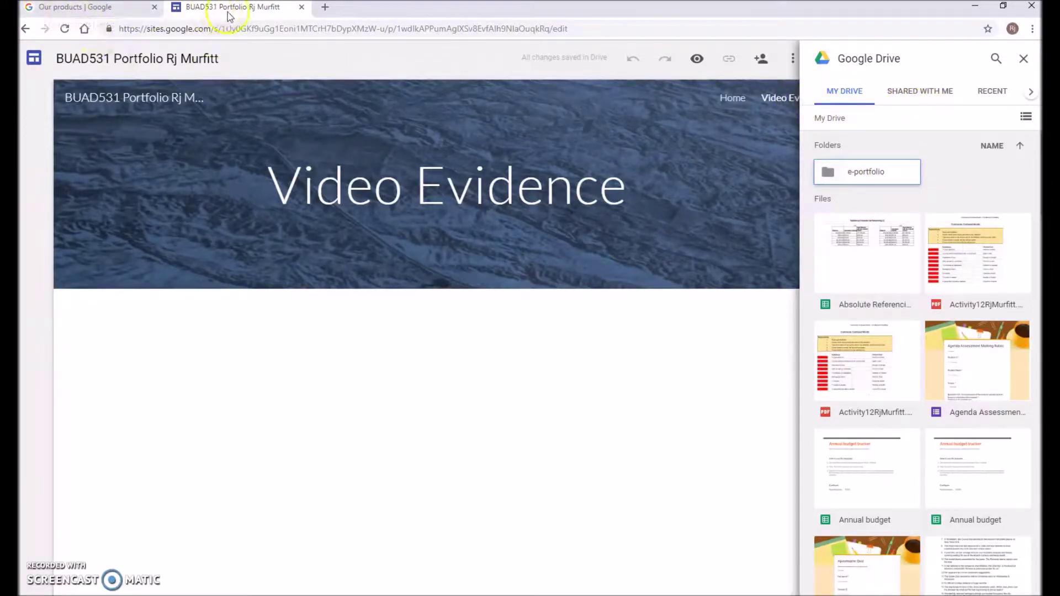
# Return to the Our products tab, locate Drive, and open My Drive in a new tab
pyautogui.click(93, 9)
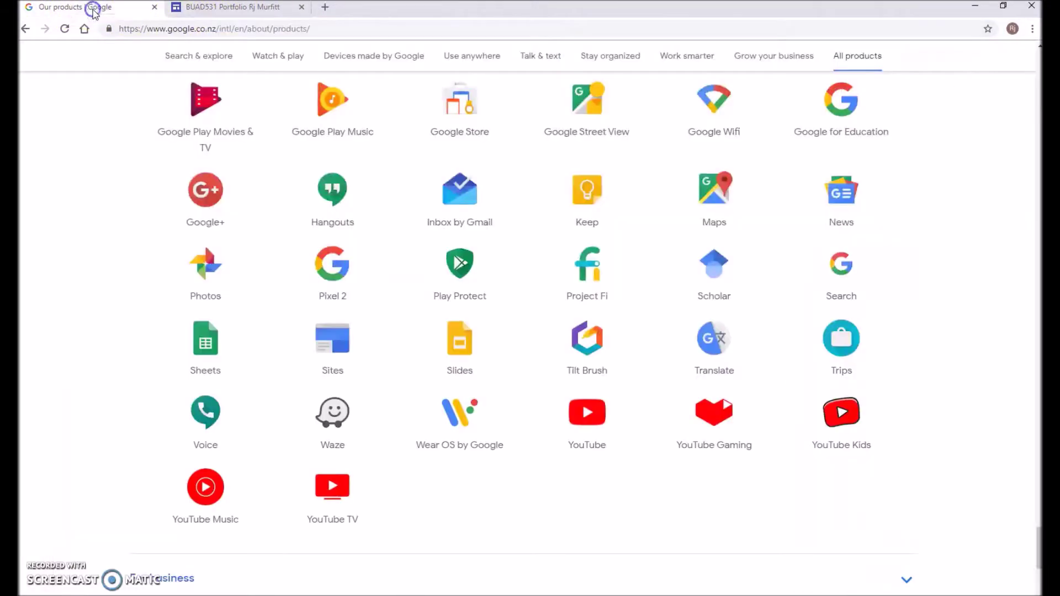
pyautogui.scroll(8, 367, 255)
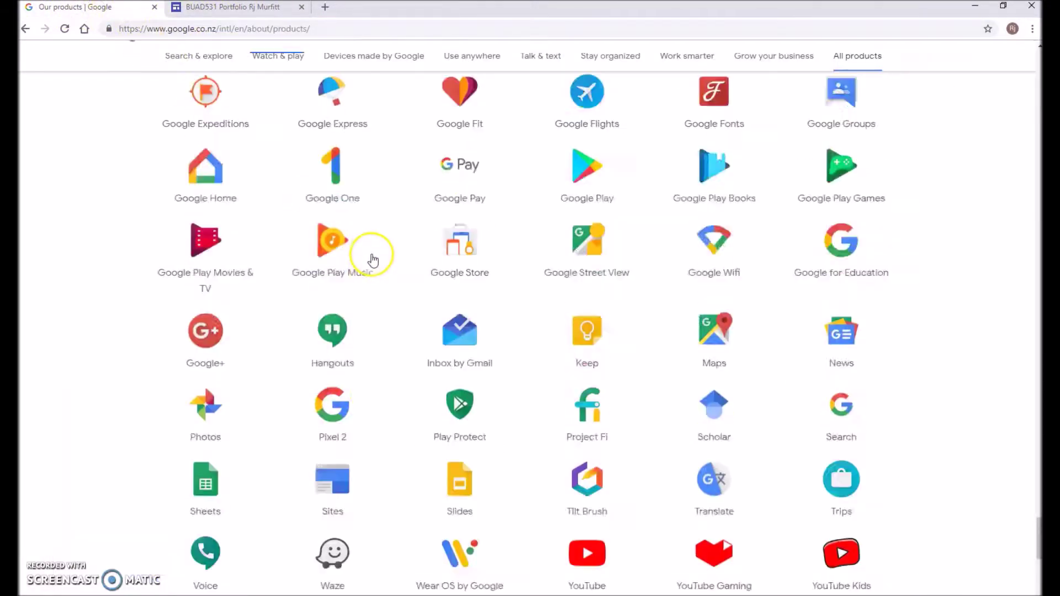
pyautogui.scroll(5, 368, 247)
pyautogui.scroll(-2, 370, 248)
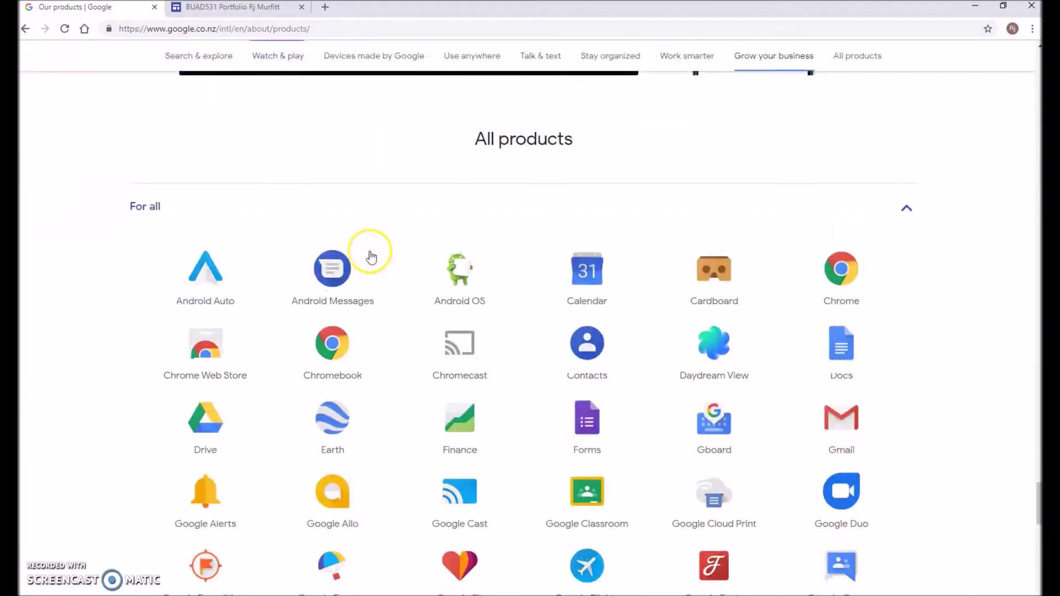
pyautogui.scroll(-1, 371, 257)
pyautogui.click(206, 364)
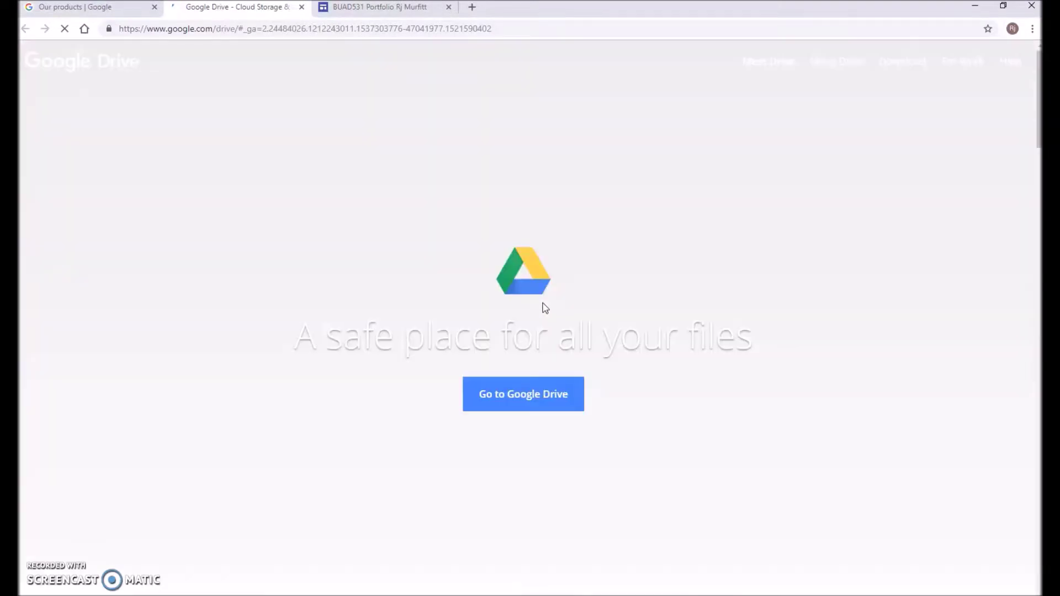
pyautogui.click(539, 401)
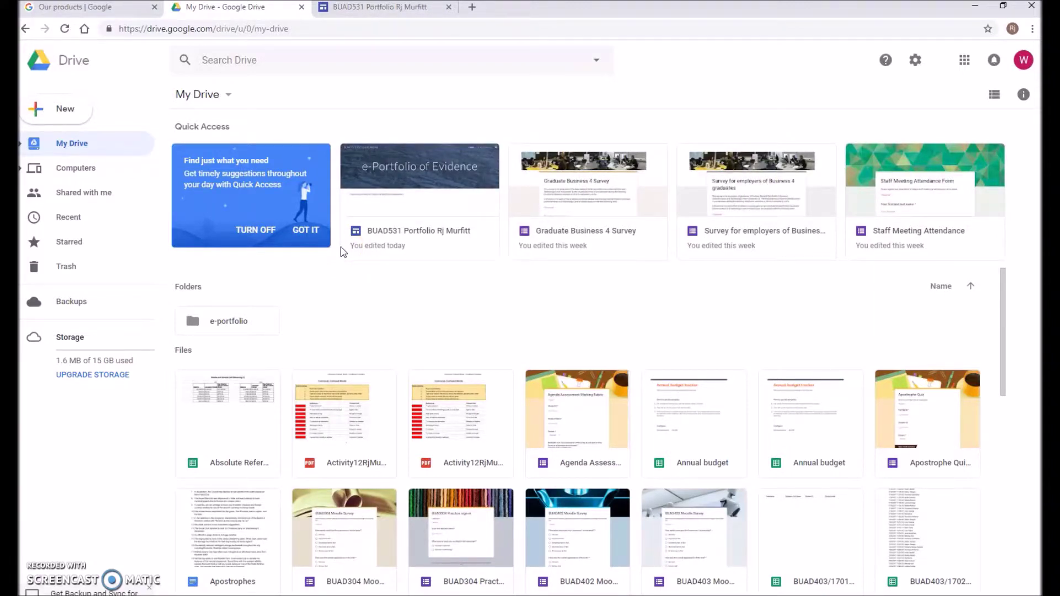
# Create a folder named 'BUAD531Evidence' in My Drive
pyautogui.click(39, 109)
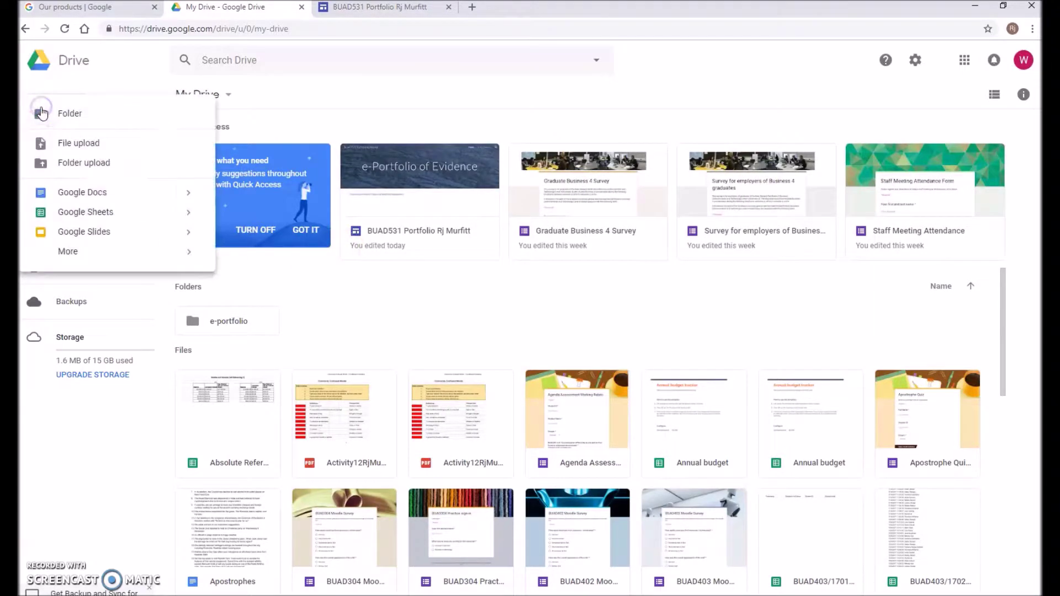
pyautogui.click(41, 113)
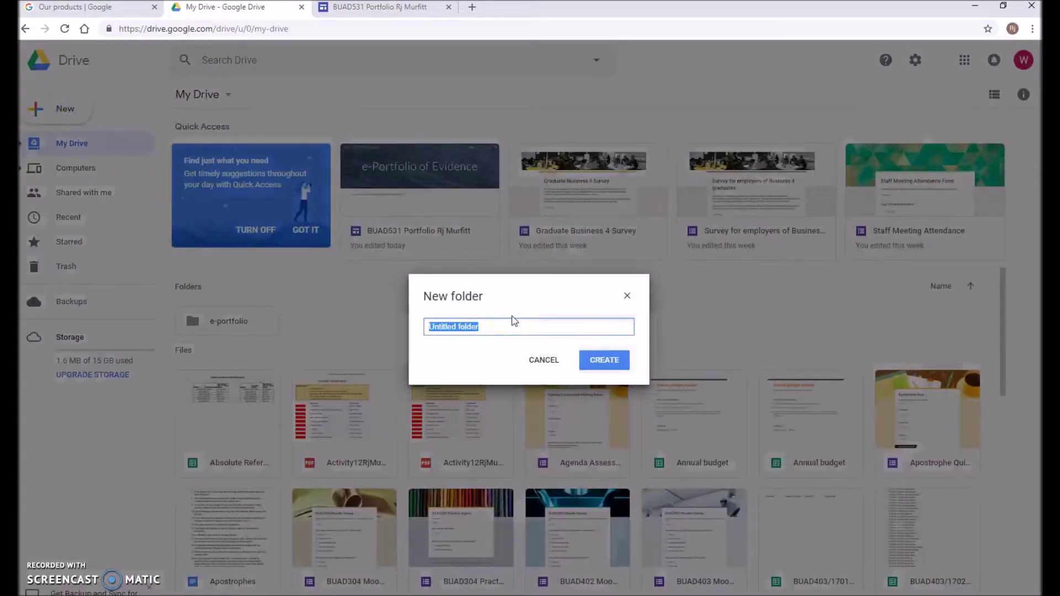
pyautogui.write('BUAD531')
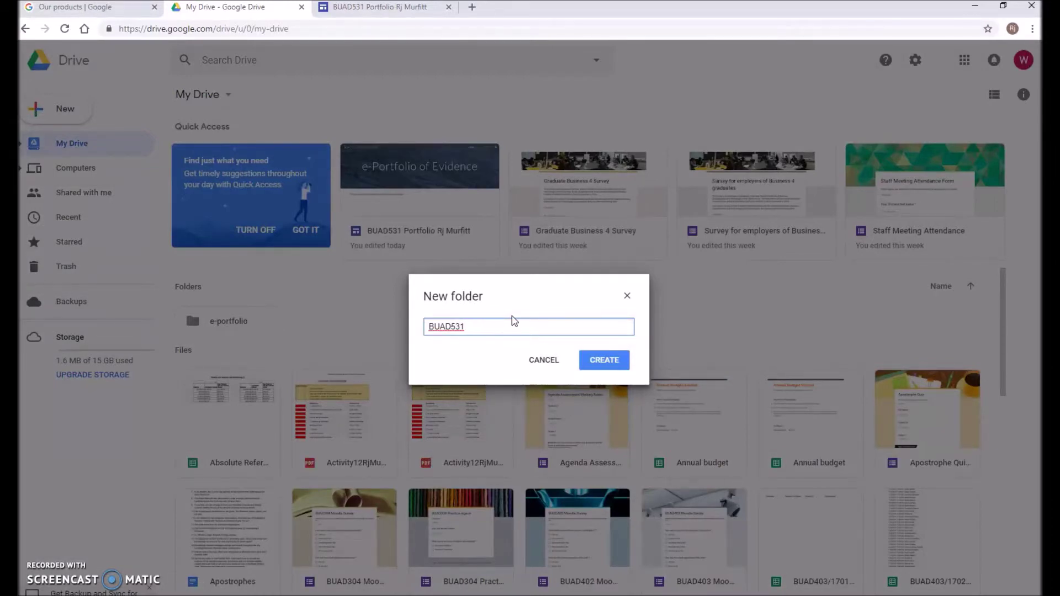
pyautogui.write('Evidence')
pyautogui.click(606, 362)
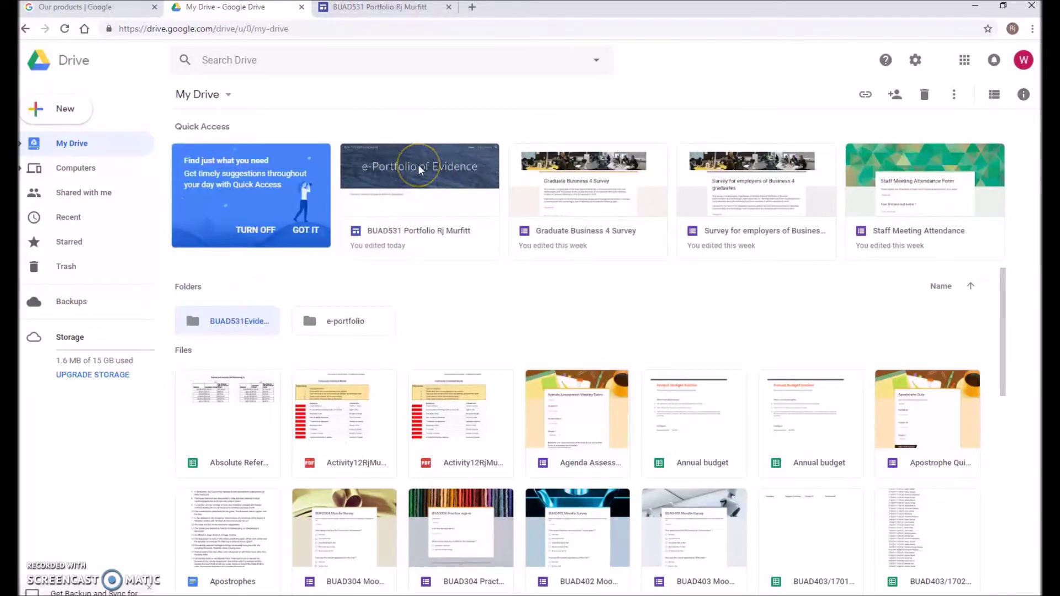
# Close the Sites editor tab and select the BUAD531 Portfolio site file in My Drive
pyautogui.click(398, 8)
pyautogui.click(448, 7)
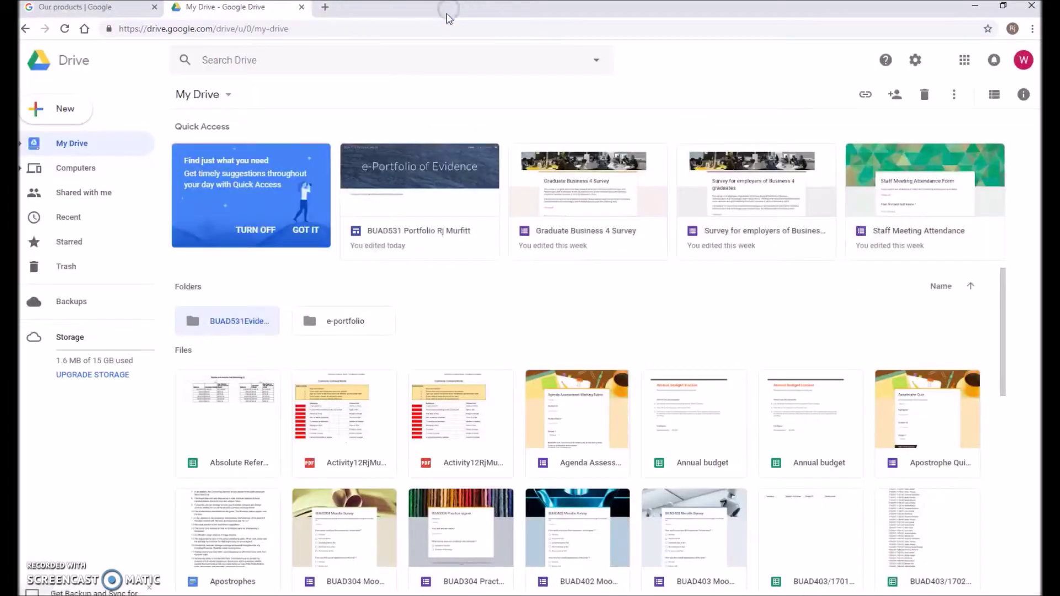
pyautogui.click(451, 198)
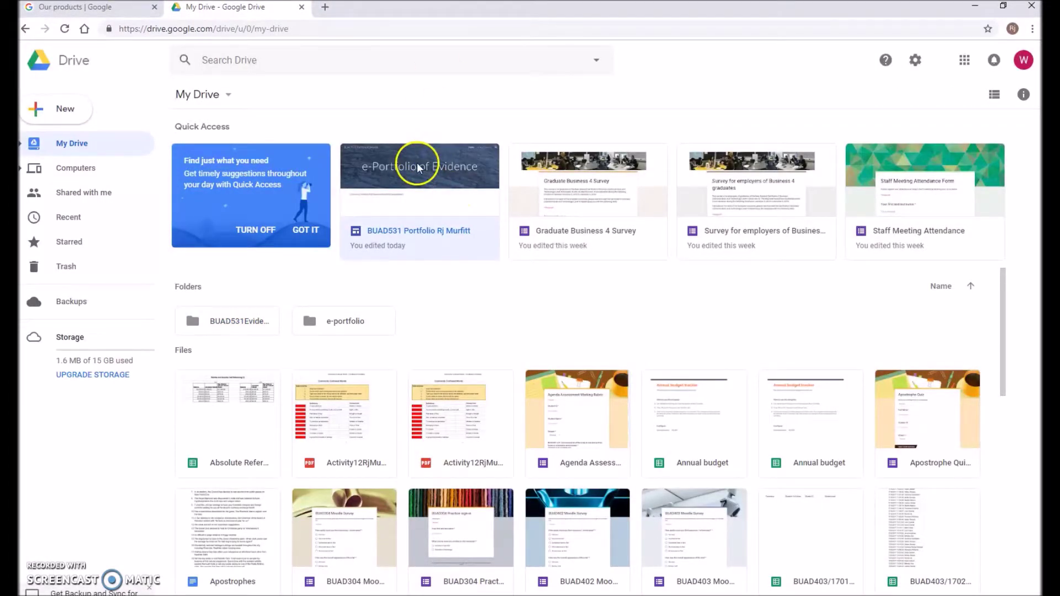
pyautogui.scroll(-4, 438, 290)
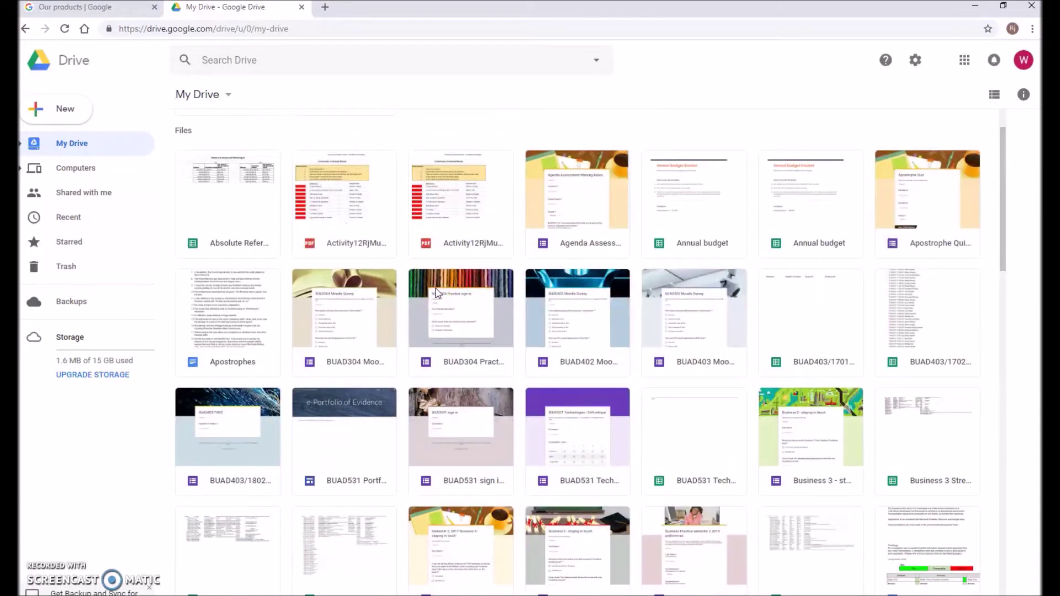
pyautogui.scroll(4, 437, 293)
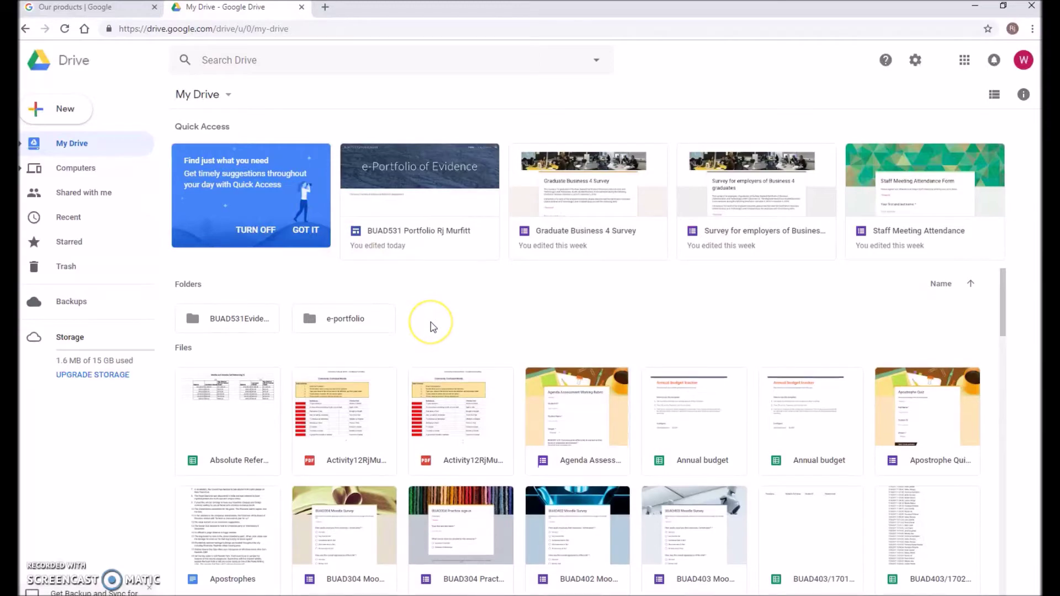
# Drag the BUAD531 Portfolio site file into the BUAD531Evidence folder
pyautogui.scroll(-7, 432, 327)
pyautogui.scroll(3, 432, 327)
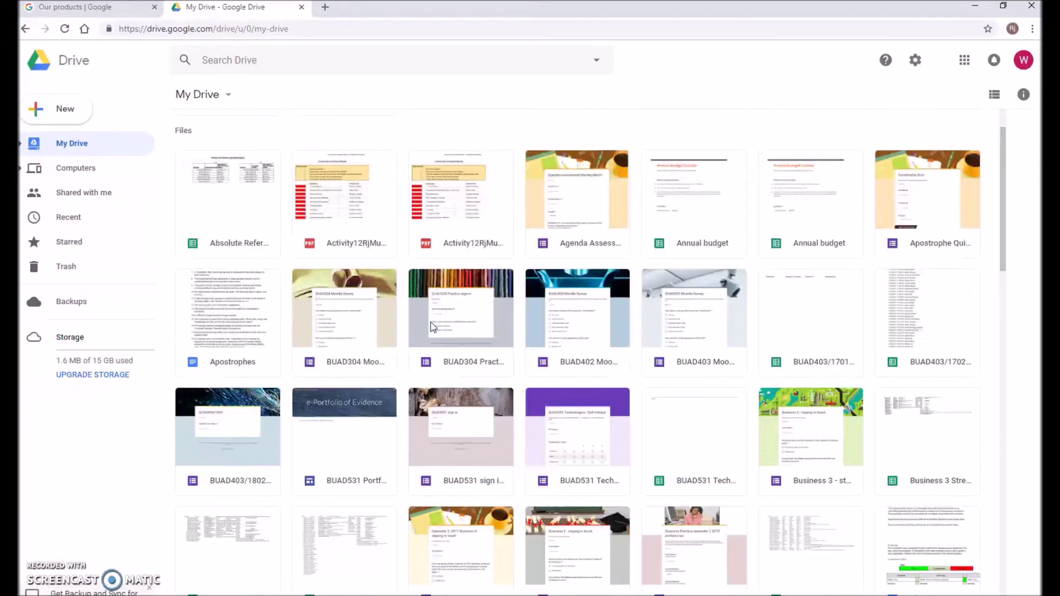
pyautogui.scroll(4, 431, 326)
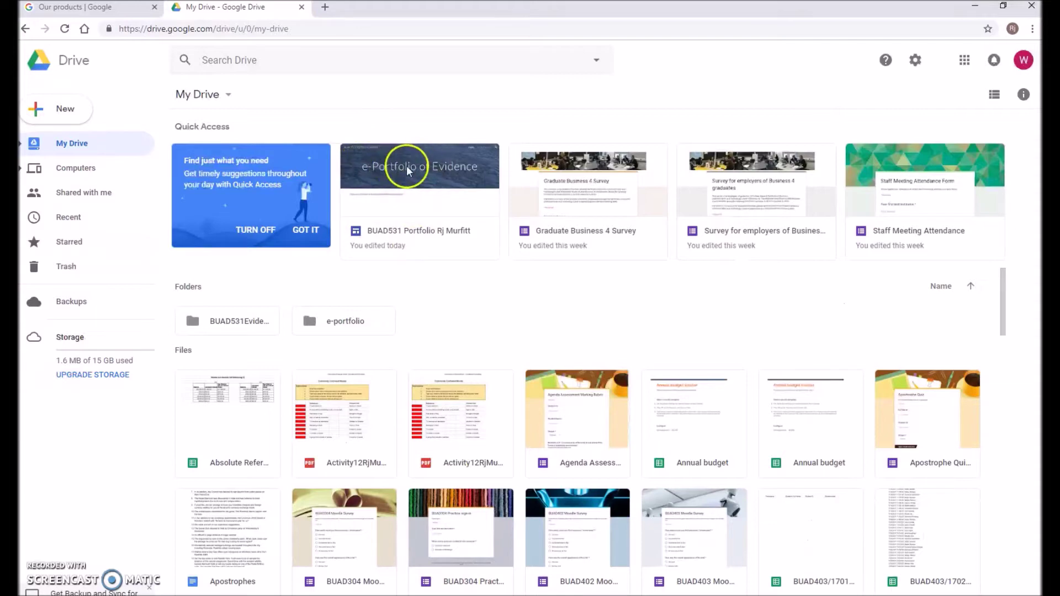
pyautogui.scroll(-5, 405, 285)
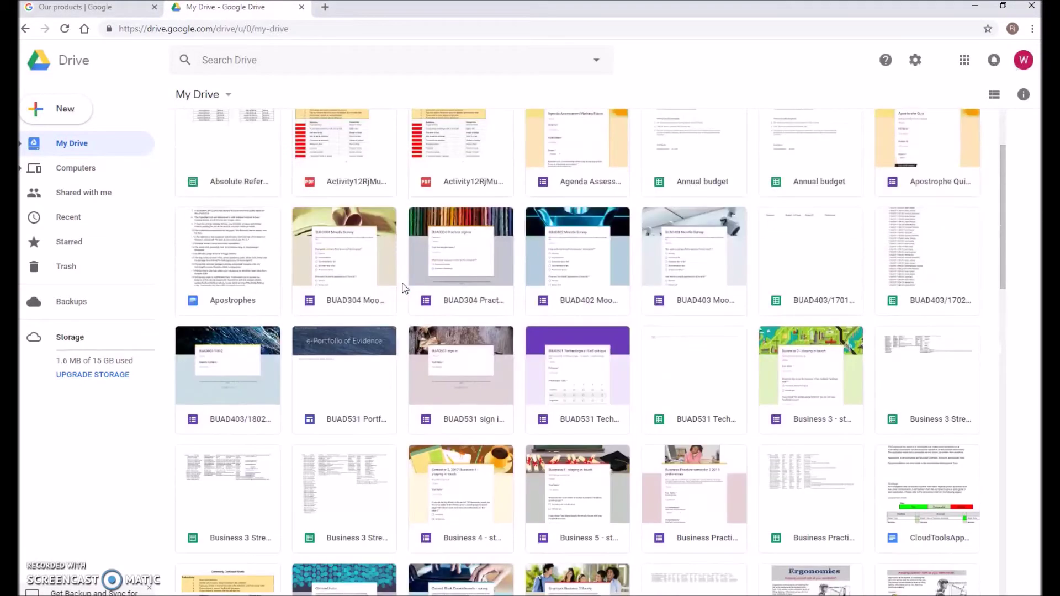
pyautogui.click(332, 353)
pyautogui.moveTo(345, 343); pyautogui.dragTo(194, 325)
pyautogui.click(244, 331)
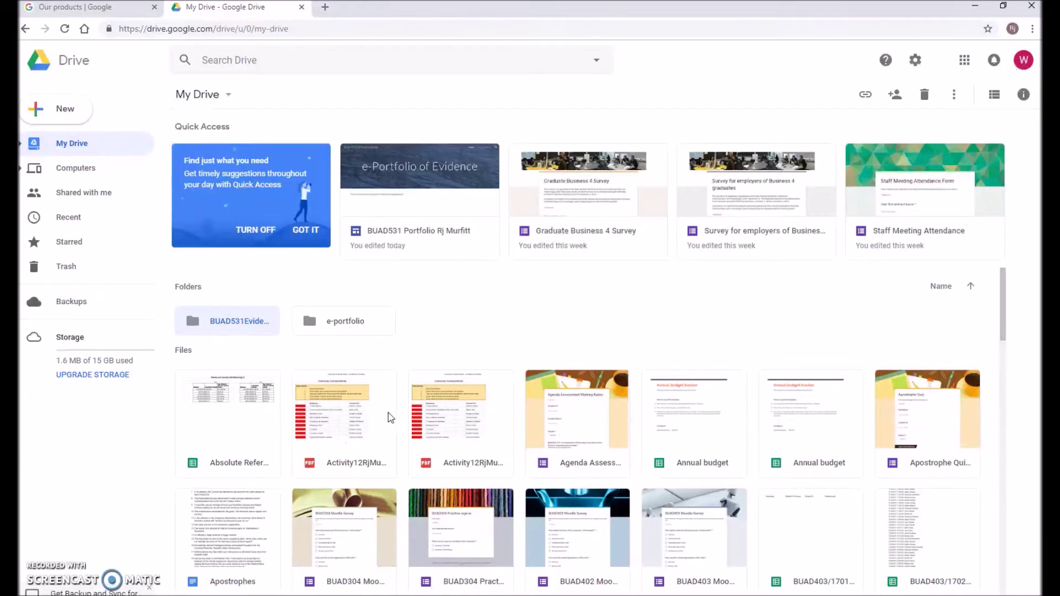
# Share the BUAD531Evidence folder with the recipient's e-mail address, then open the folder
pyautogui.rightClick(245, 323)
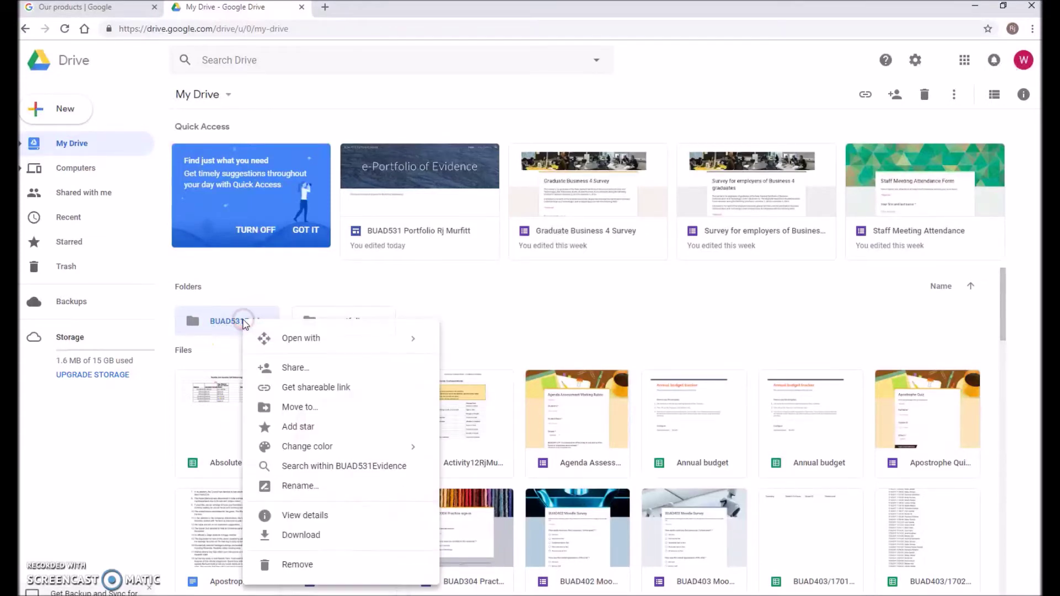
pyautogui.click(301, 373)
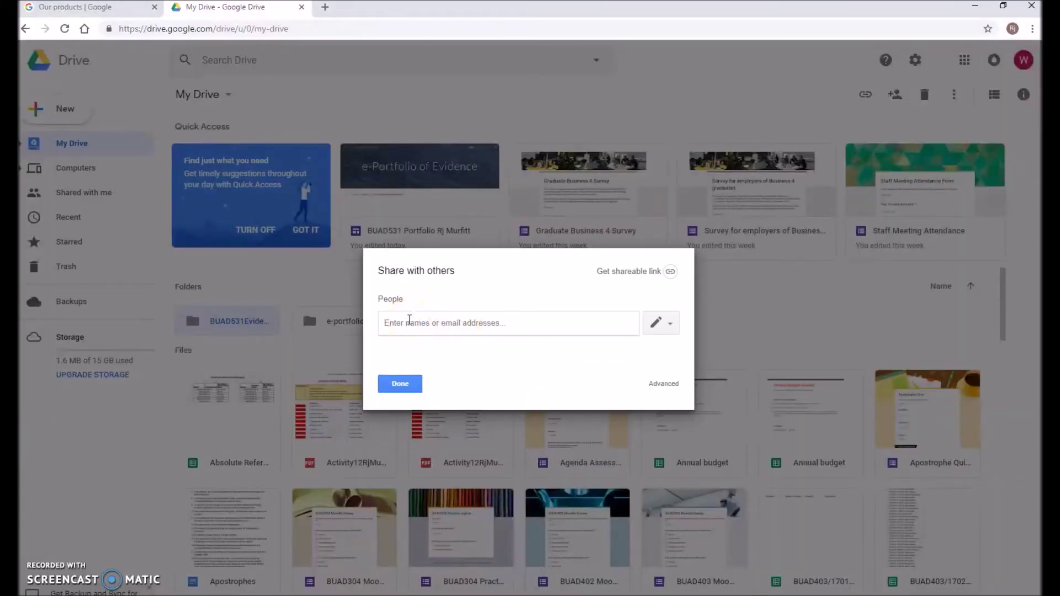
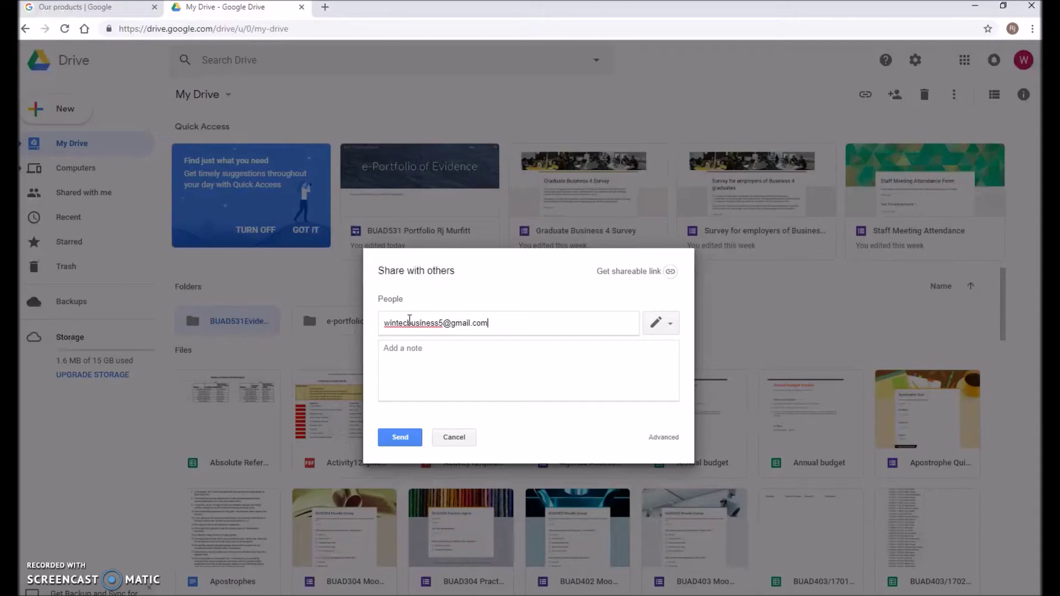
pyautogui.click(385, 353)
pyautogui.click(404, 351)
pyautogui.click(401, 439)
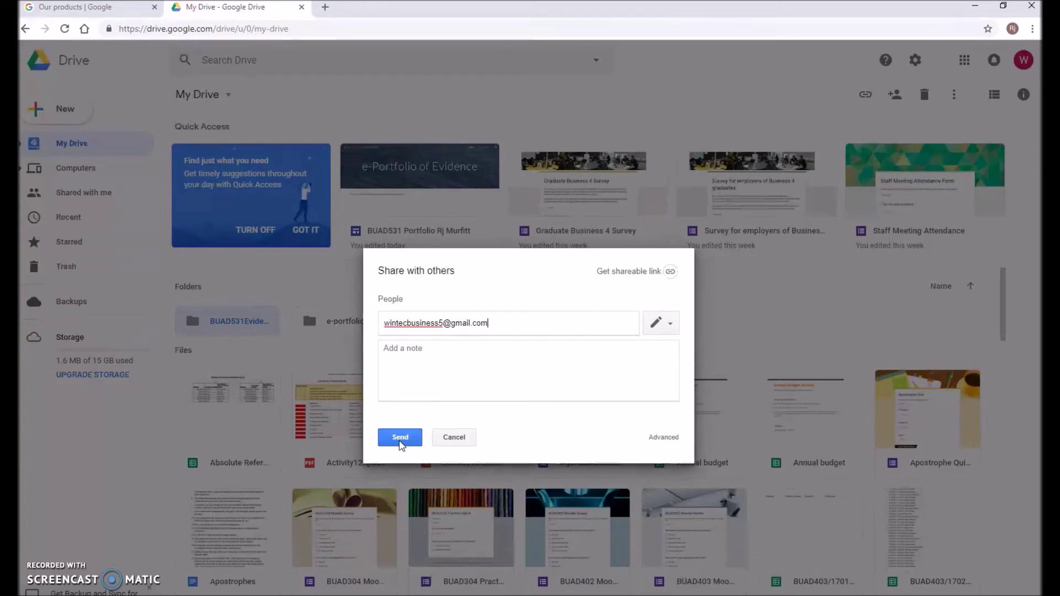
pyautogui.click(450, 442)
pyautogui.click(319, 343)
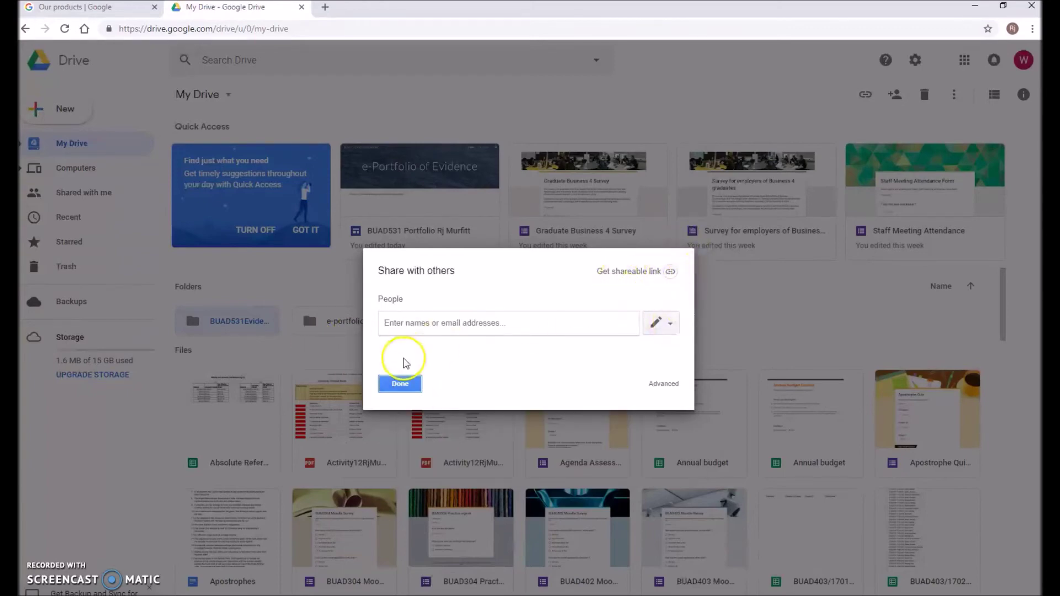
pyautogui.click(400, 383)
pyautogui.doubleClick(228, 323)
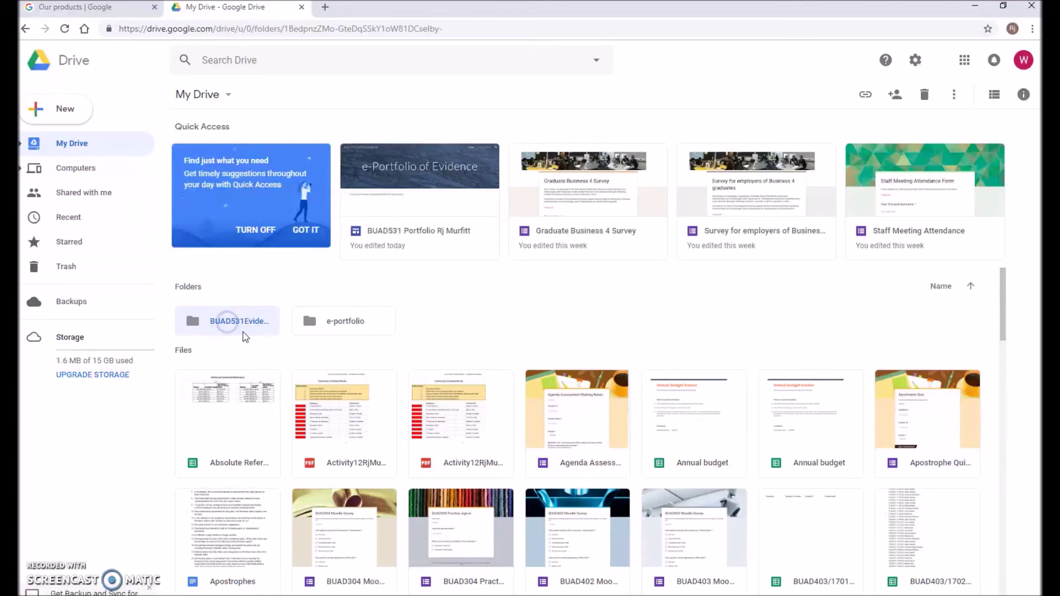
# Open the BUAD531 Portfolio file from BUAD531Evidence in the Sites editor and switch to Video Evidence
pyautogui.click(221, 164)
pyautogui.doubleClick(253, 203)
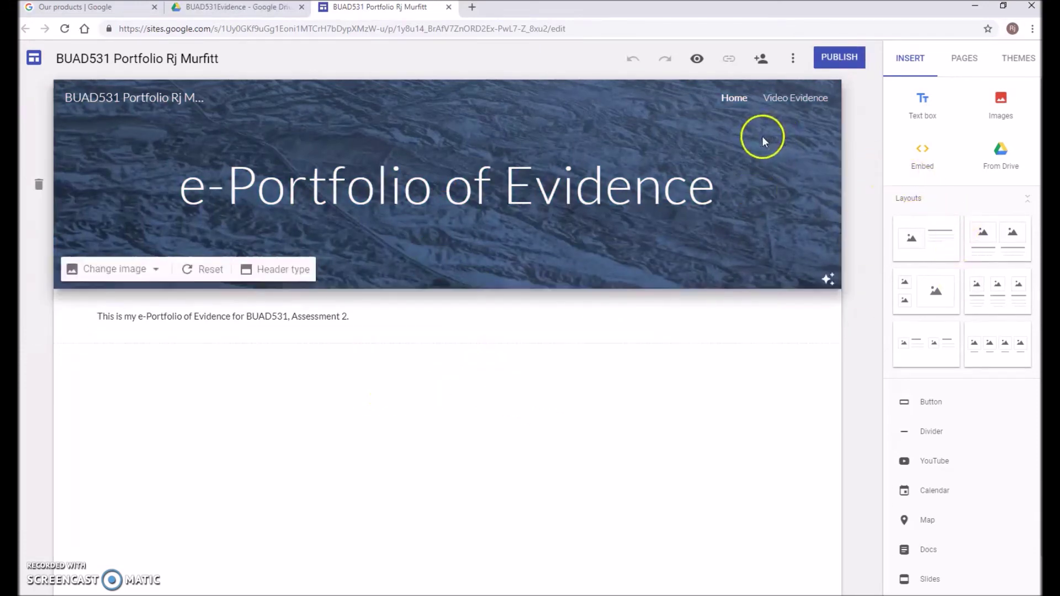
pyautogui.click(792, 99)
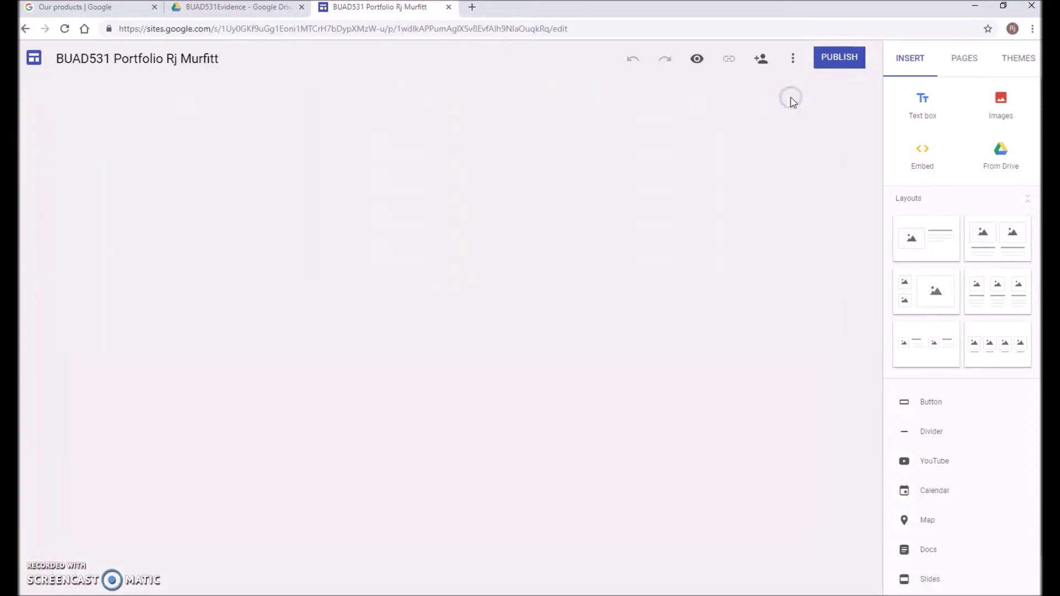